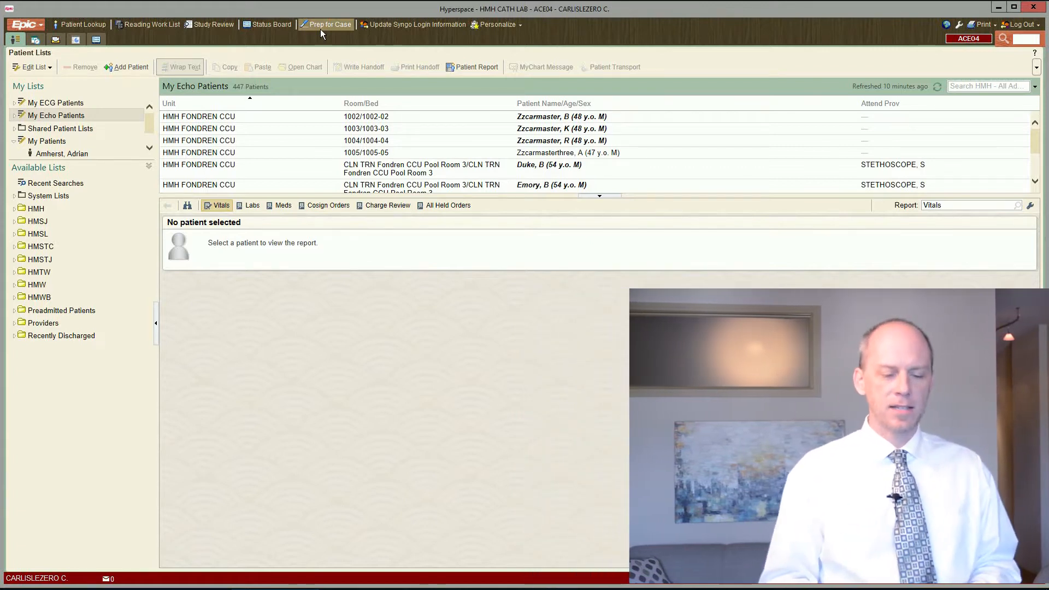
# Step: Start Prep for Case, find the patient by partial last and first name, and open a new encounter for the selected record
pyautogui.click(322, 27)
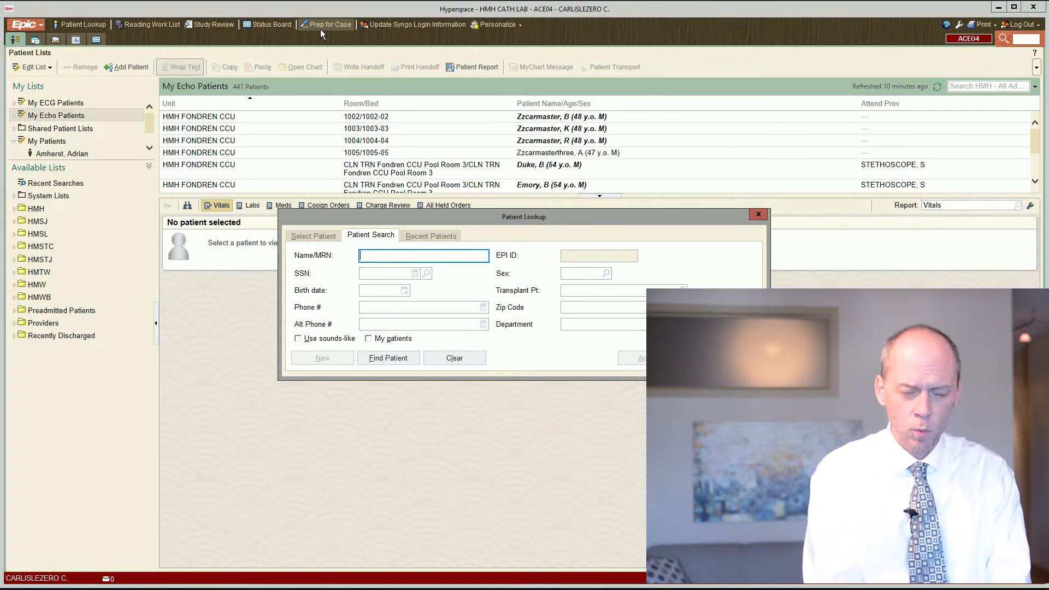
pyautogui.write('arizona')
pyautogui.press('BackSpace')
pyautogui.press('BackSpace')
pyautogui.press('BackSpace')
pyautogui.press('BackSpace')
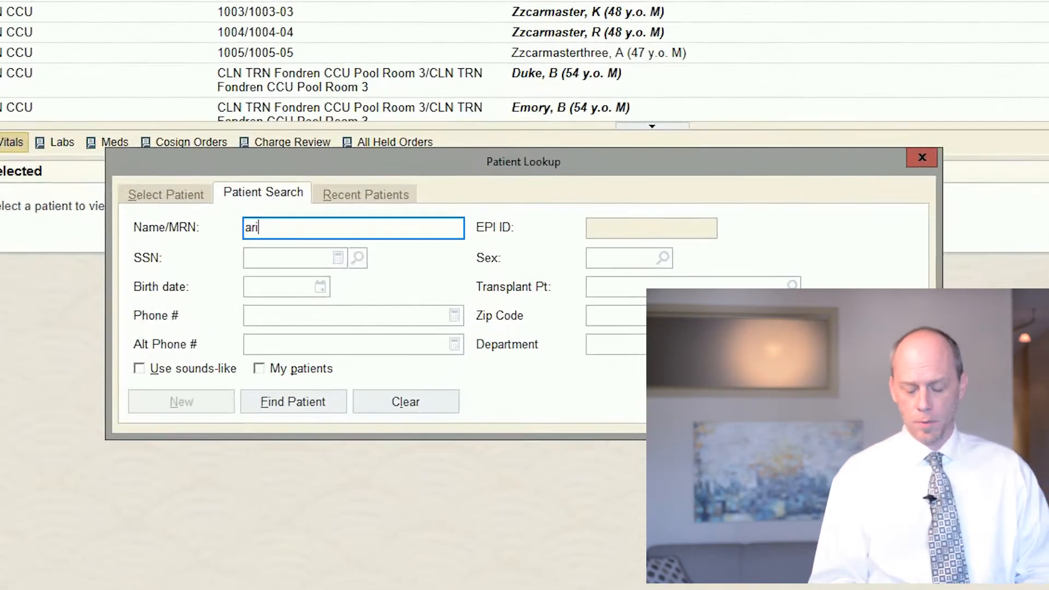
pyautogui.write(',rob')
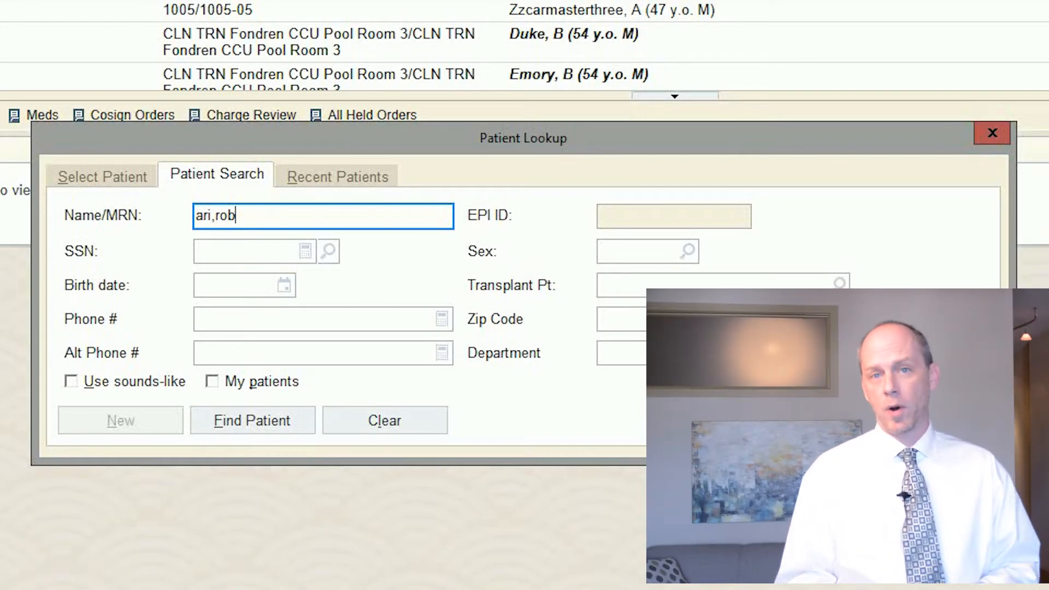
pyautogui.press('Return')
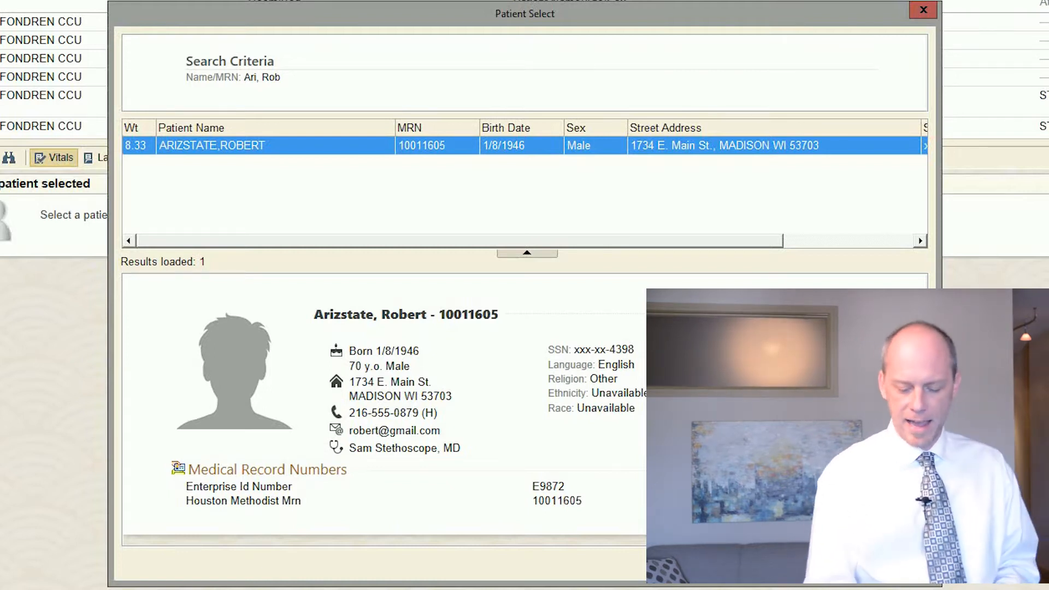
pyautogui.press('Return')
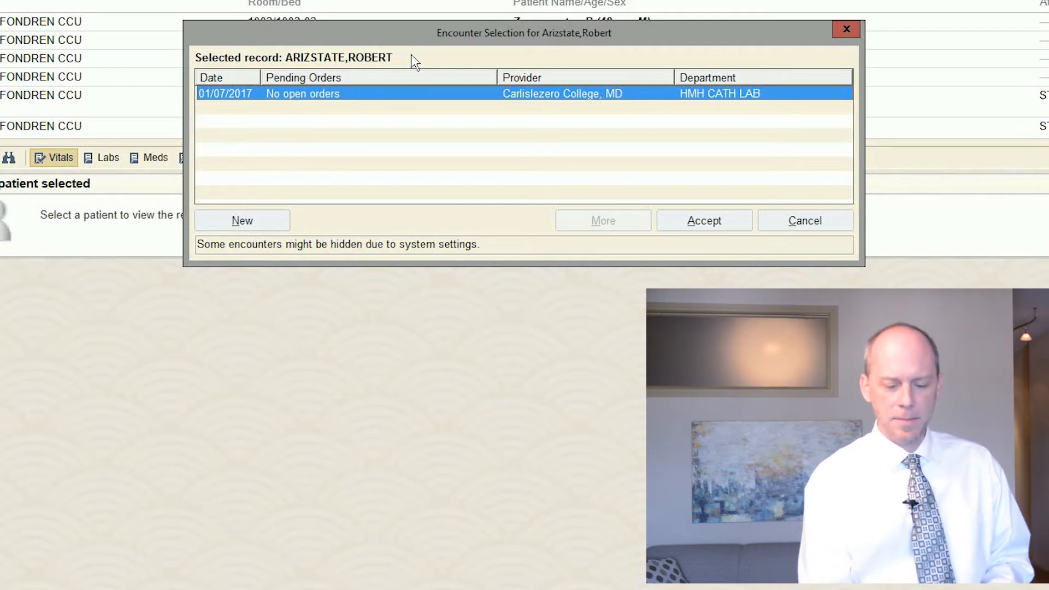
pyautogui.click(260, 224)
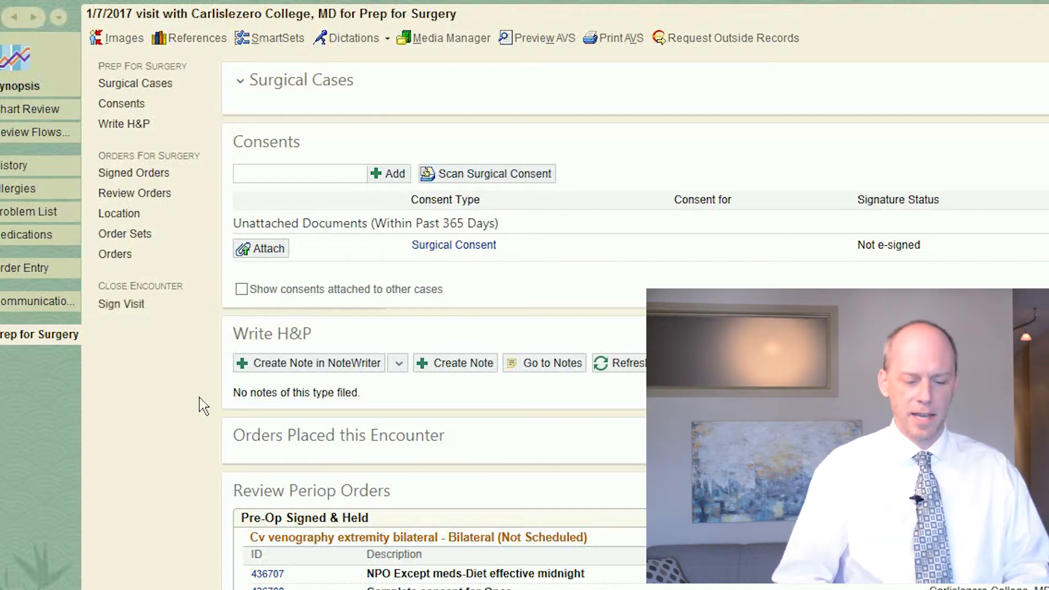
# Step: Go through Surgical Cases to the Consents section and add a new surgical consent document
pyautogui.click(120, 91)
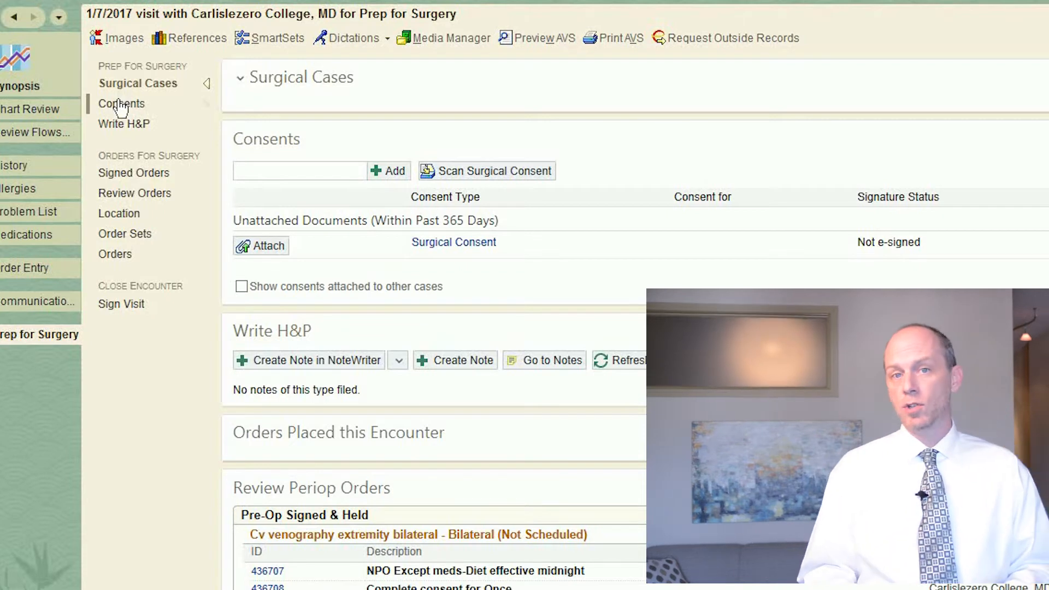
pyautogui.click(122, 104)
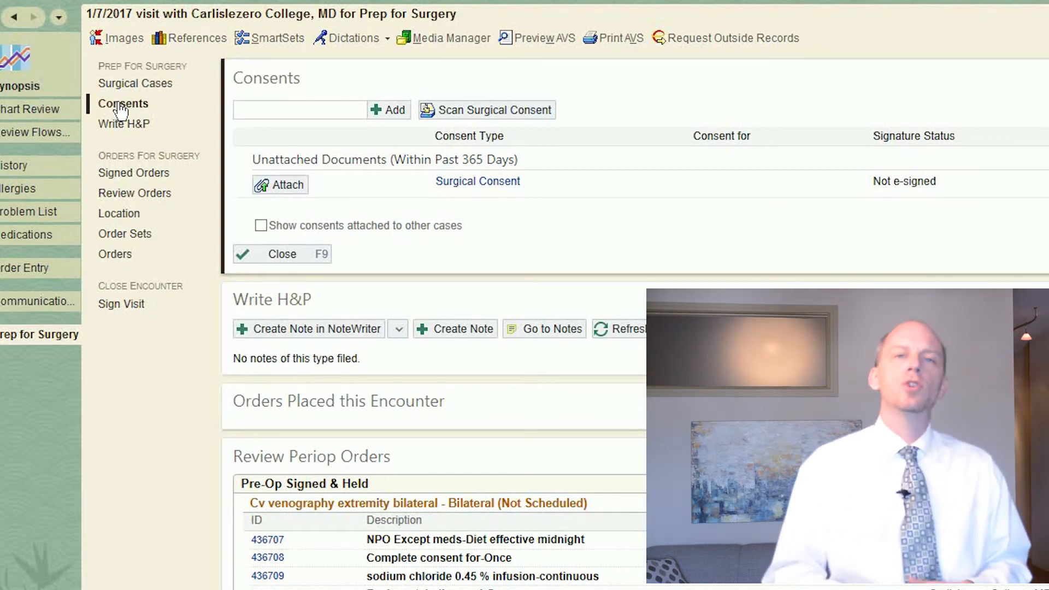
pyautogui.click(281, 111)
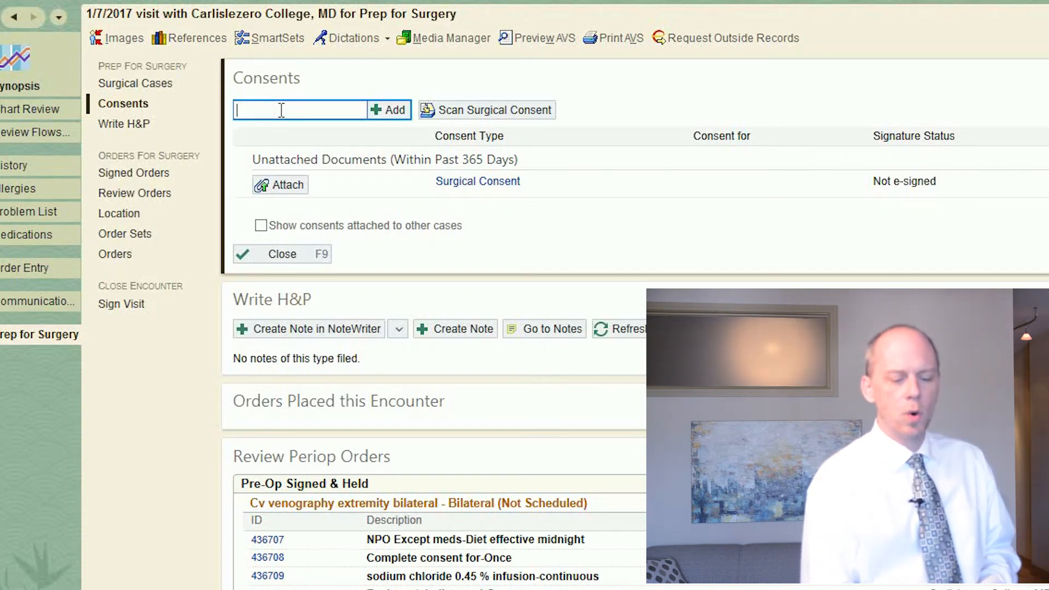
pyautogui.click(399, 112)
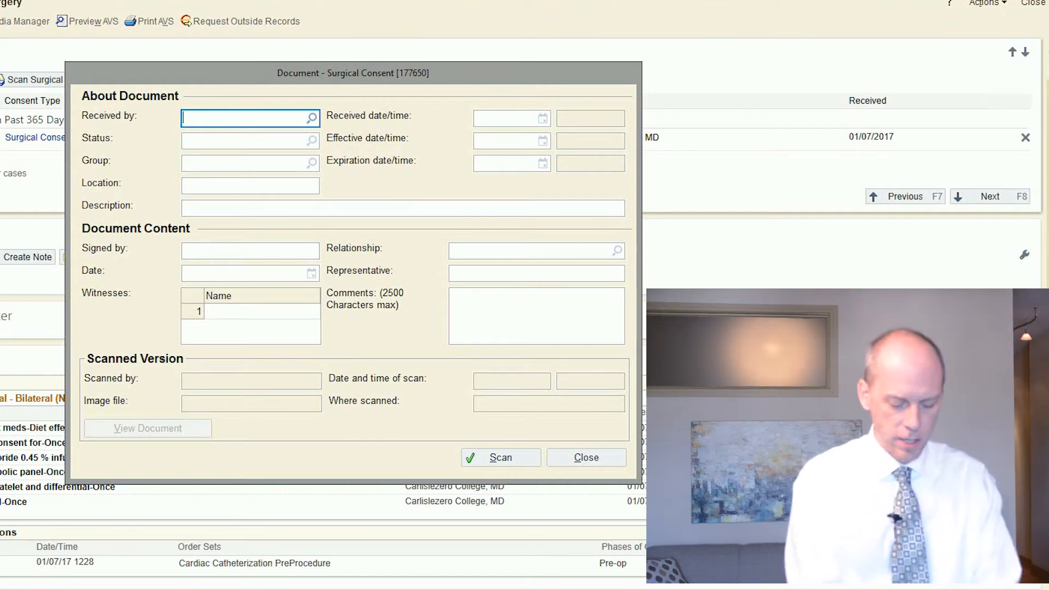
# Step: Enter the recent provider as the consent's receiver and set the received date/time to 1/7/2017 01:13 PM
pyautogui.write('trn')
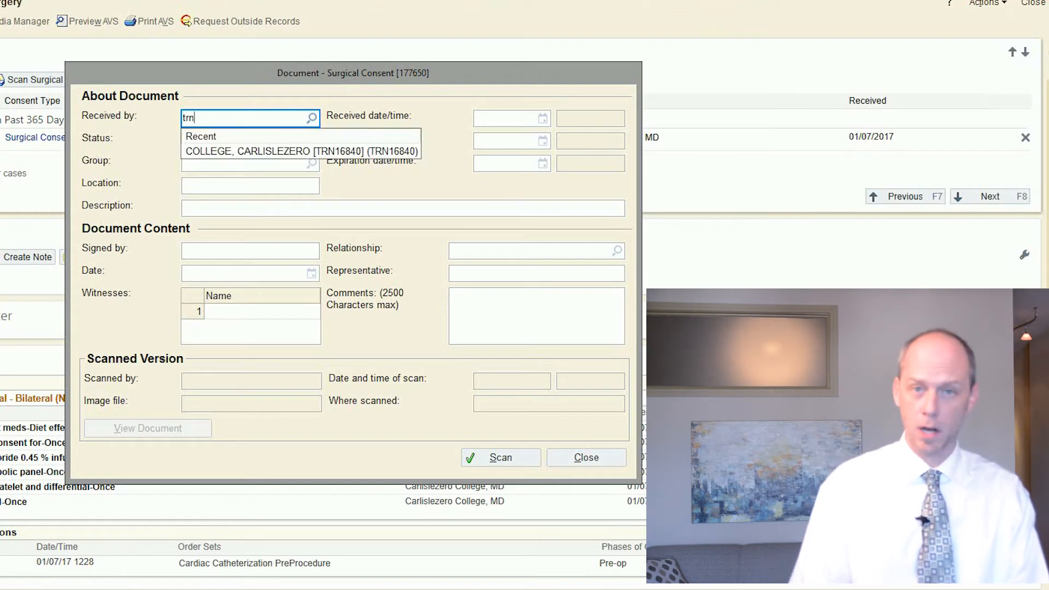
pyautogui.click(256, 152)
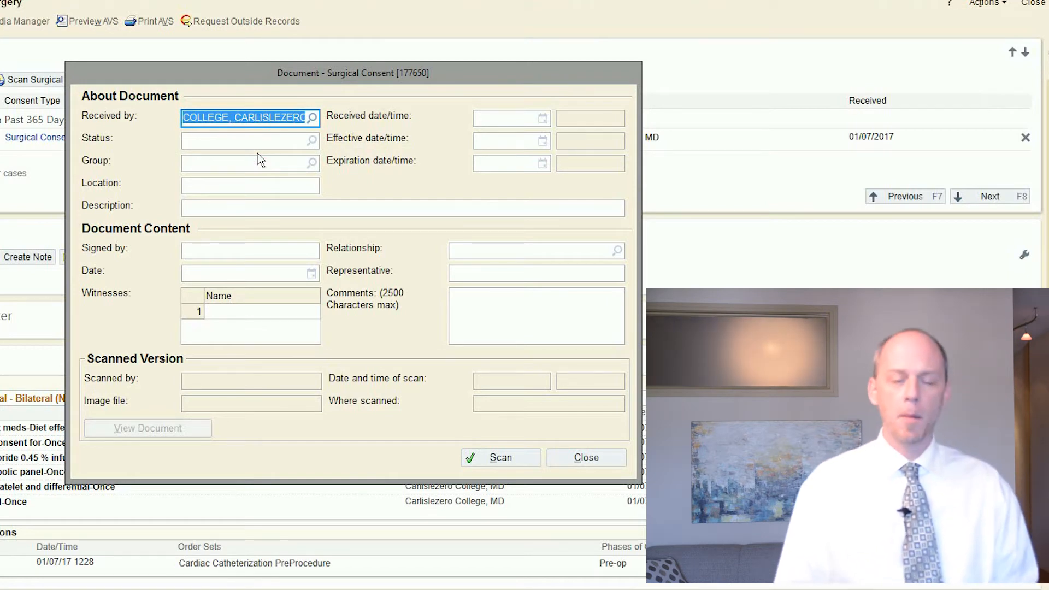
pyautogui.press('Tab')
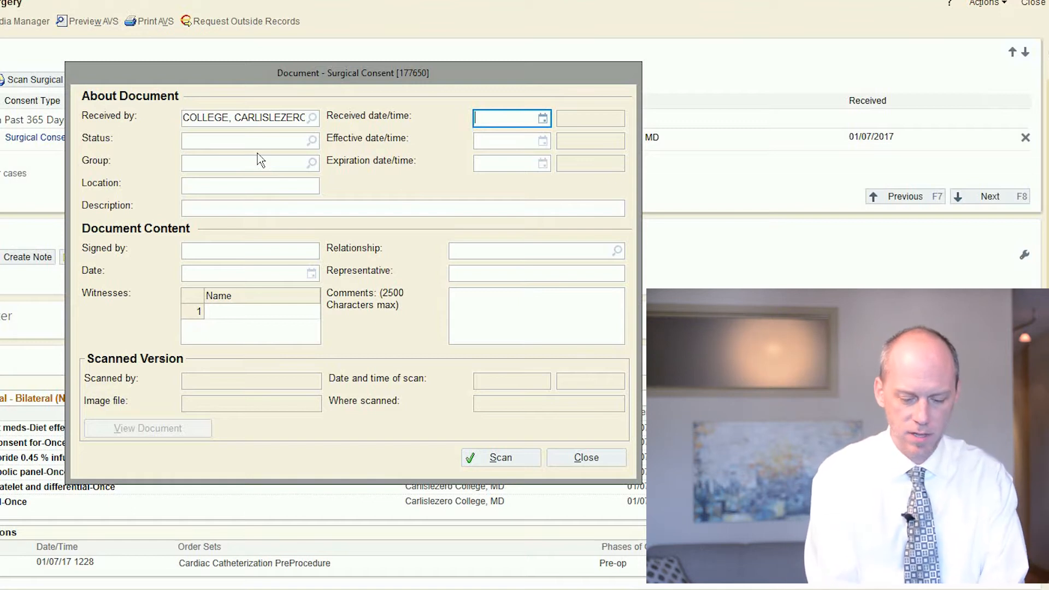
pyautogui.write('t')
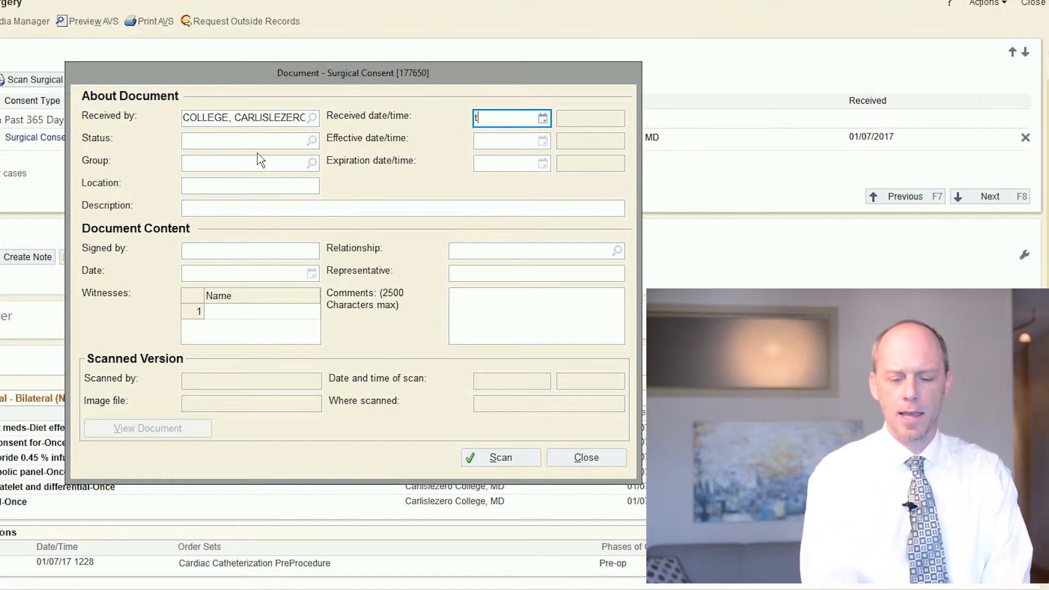
pyautogui.press('Tab')
pyautogui.write('n')
pyautogui.press('Tab')
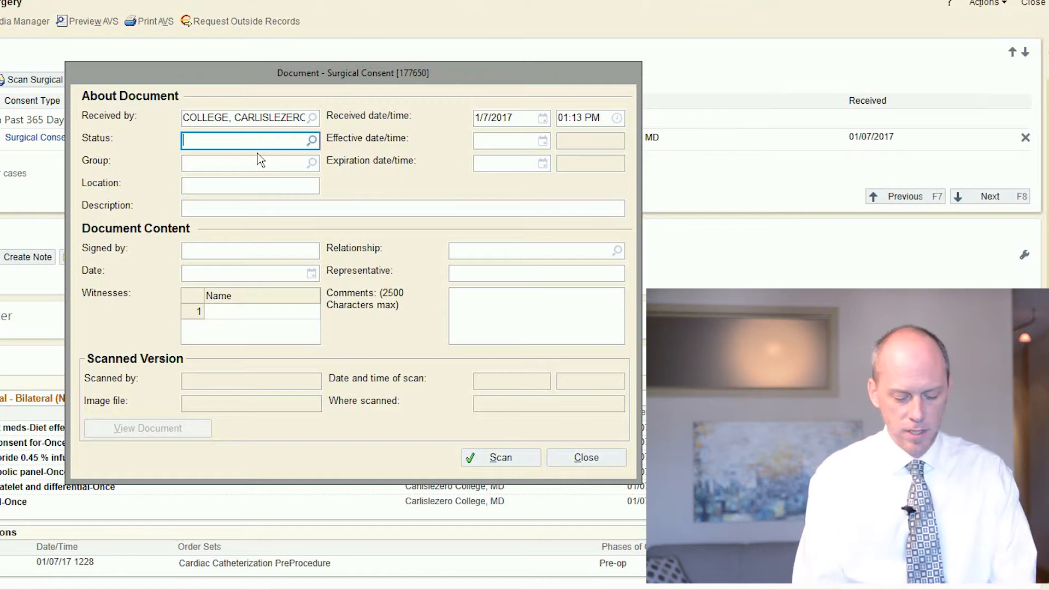
# Step: Set the consent's status to Received and its effective date/time to 1/7/2017 01:13 PM
pyautogui.write('r')
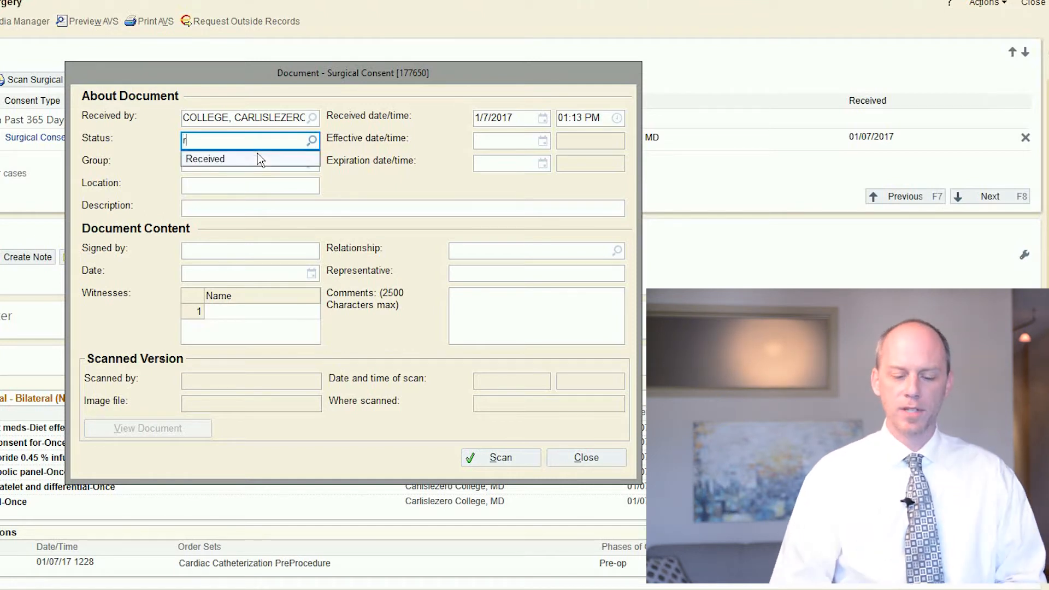
pyautogui.press('Tab')
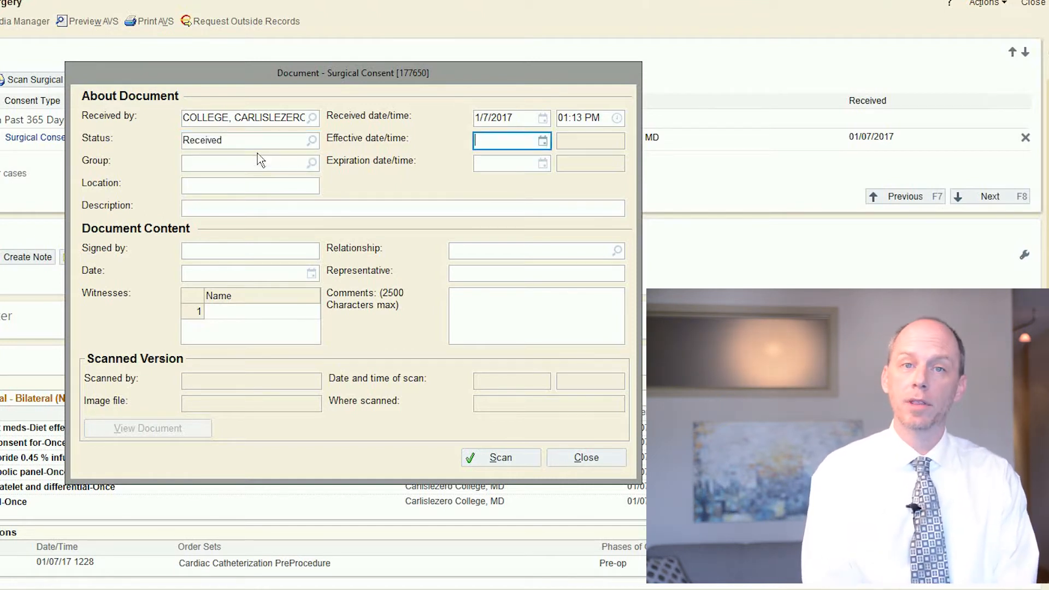
pyautogui.write('t')
pyautogui.press('Tab')
pyautogui.write('n')
pyautogui.press('Tab')
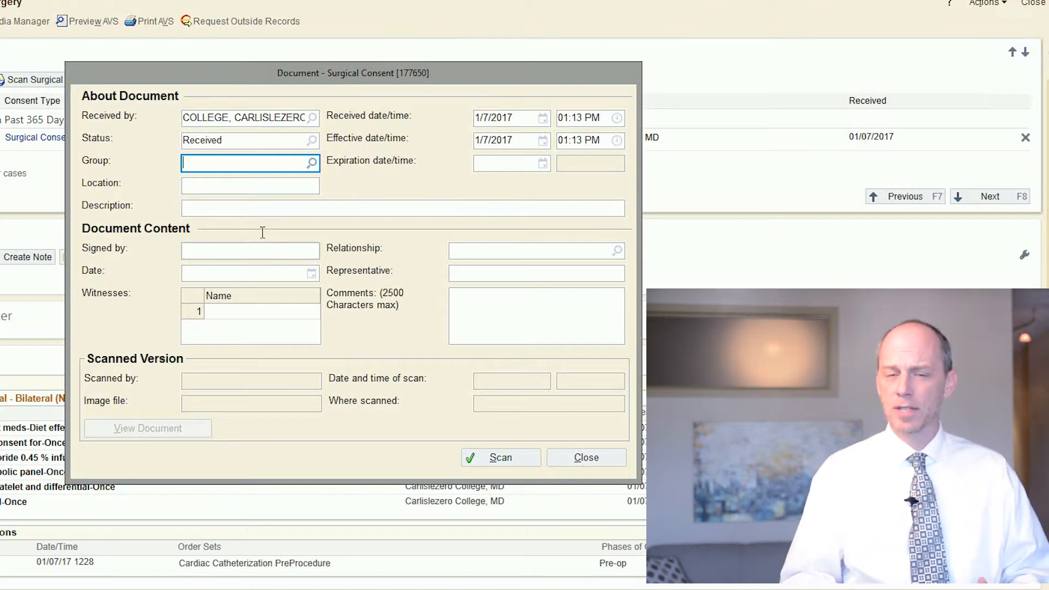
# Step: Enter the patient's full name as the consent's signer, with relationship Self and signing date 1/7/2017
pyautogui.click(254, 247)
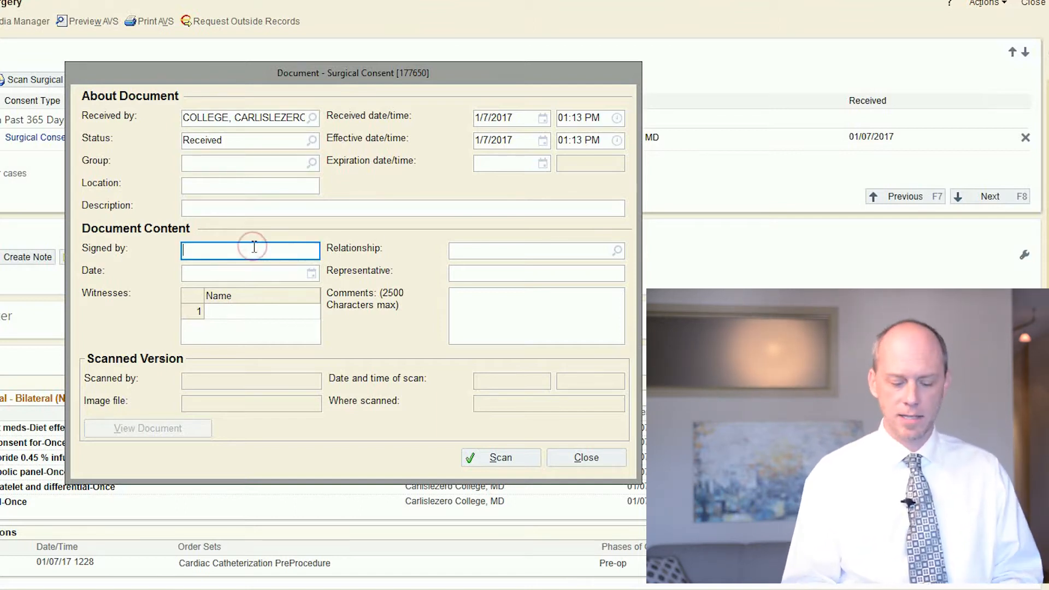
pyautogui.write('Robe')
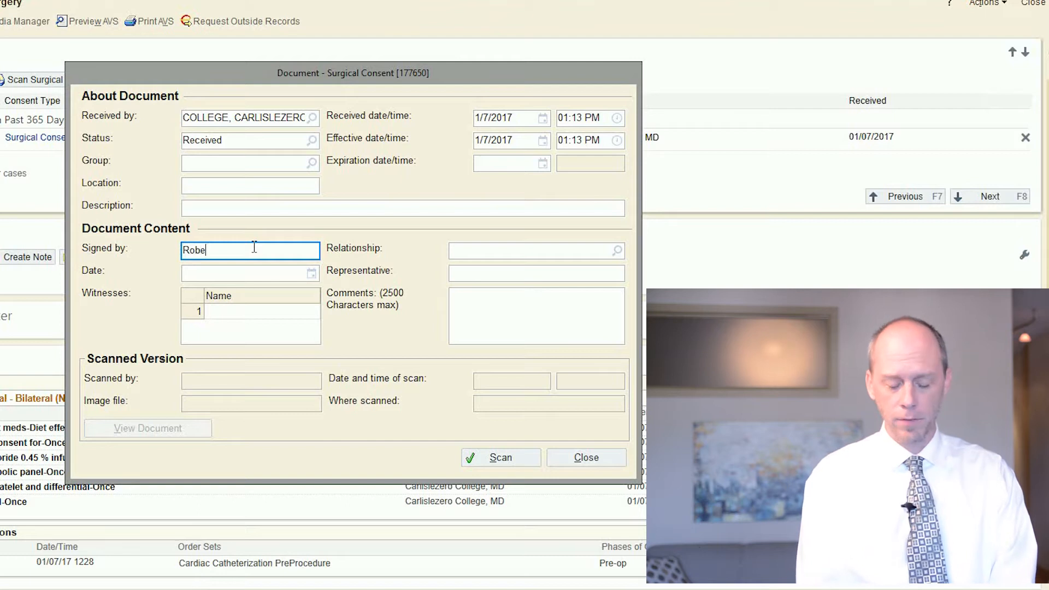
pyautogui.write('rt Arizstate')
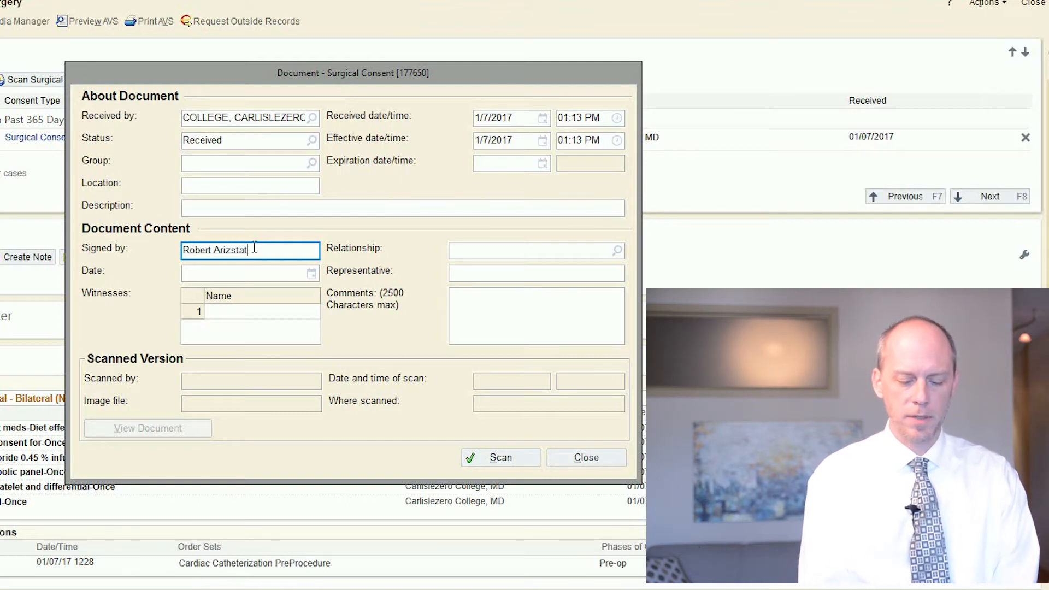
pyautogui.press('Tab')
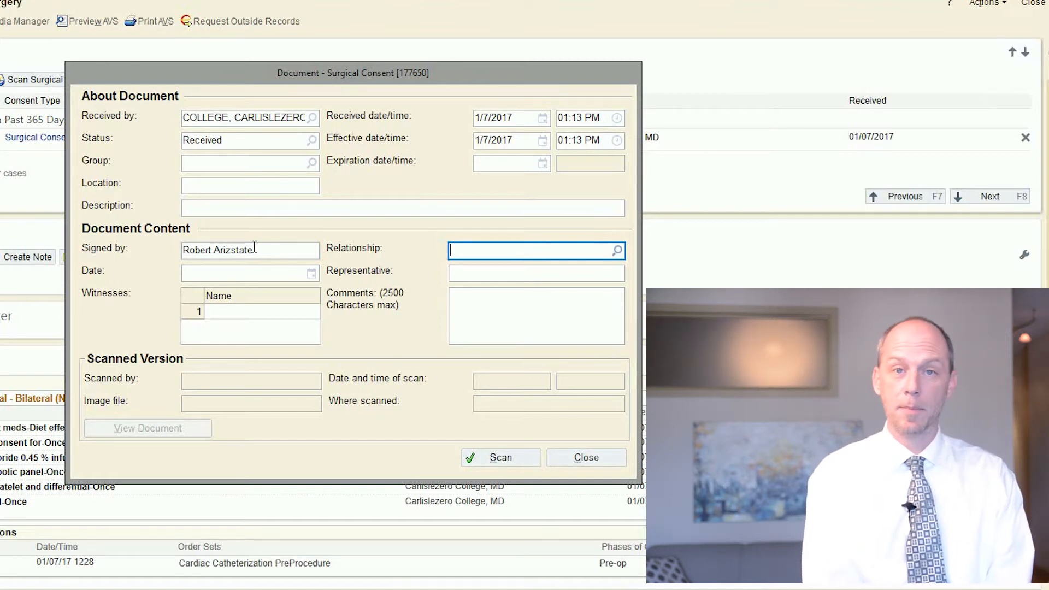
pyautogui.write('se')
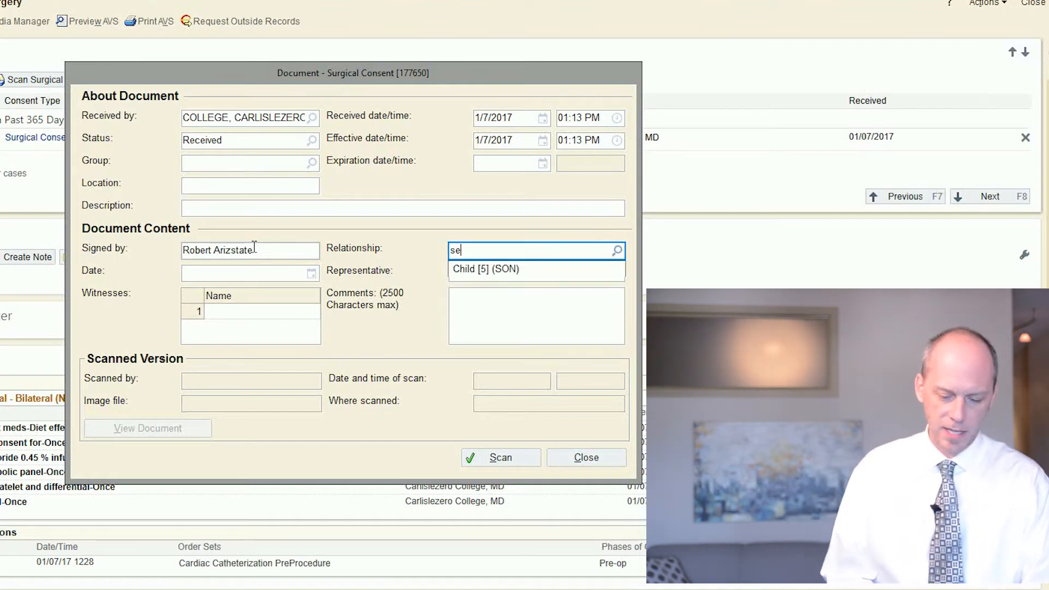
pyautogui.press('Tab')
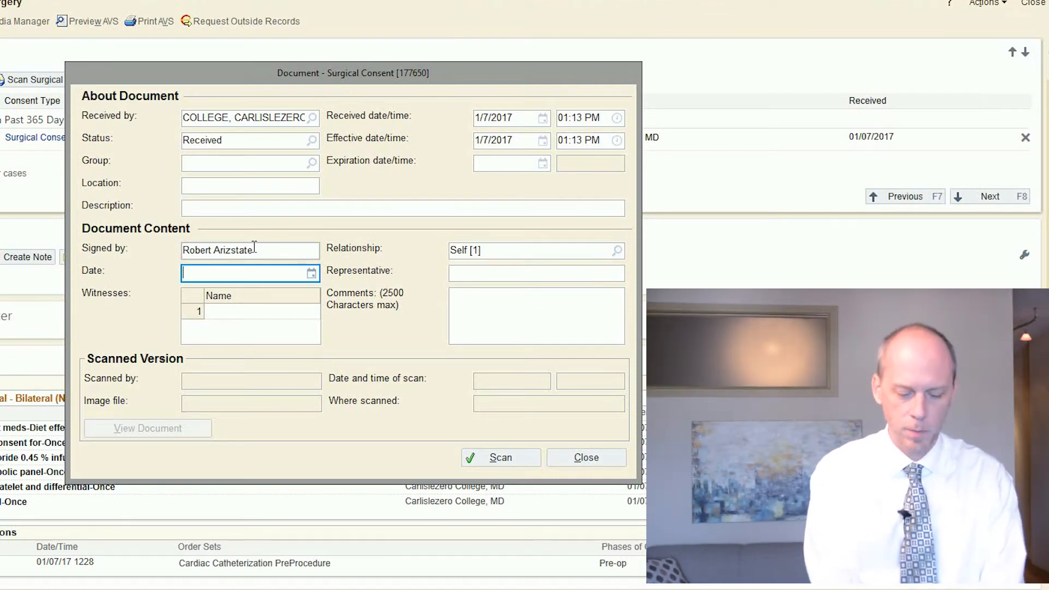
pyautogui.write('t')
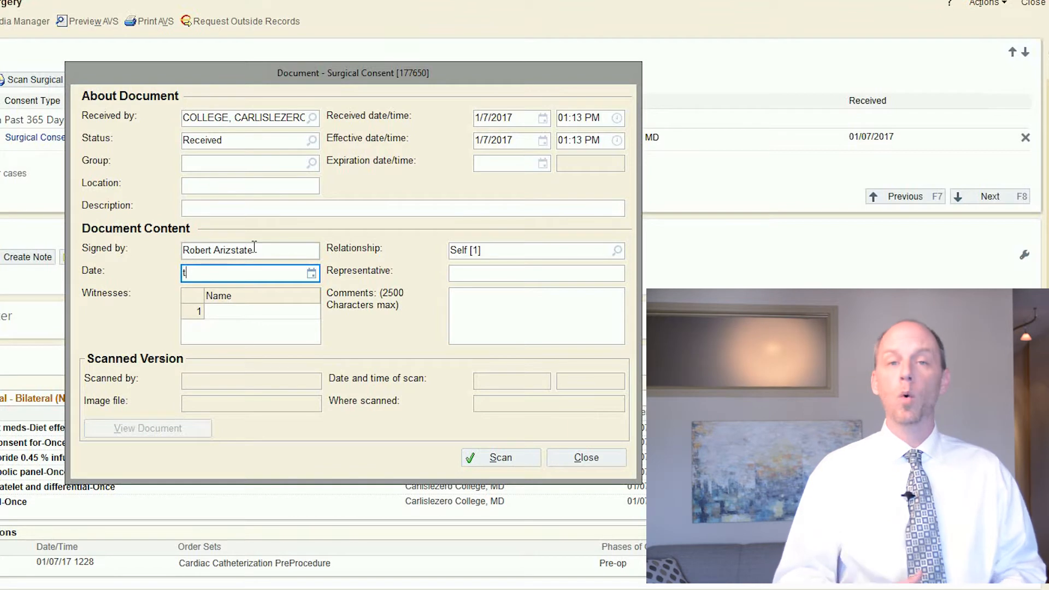
pyautogui.press('Tab')
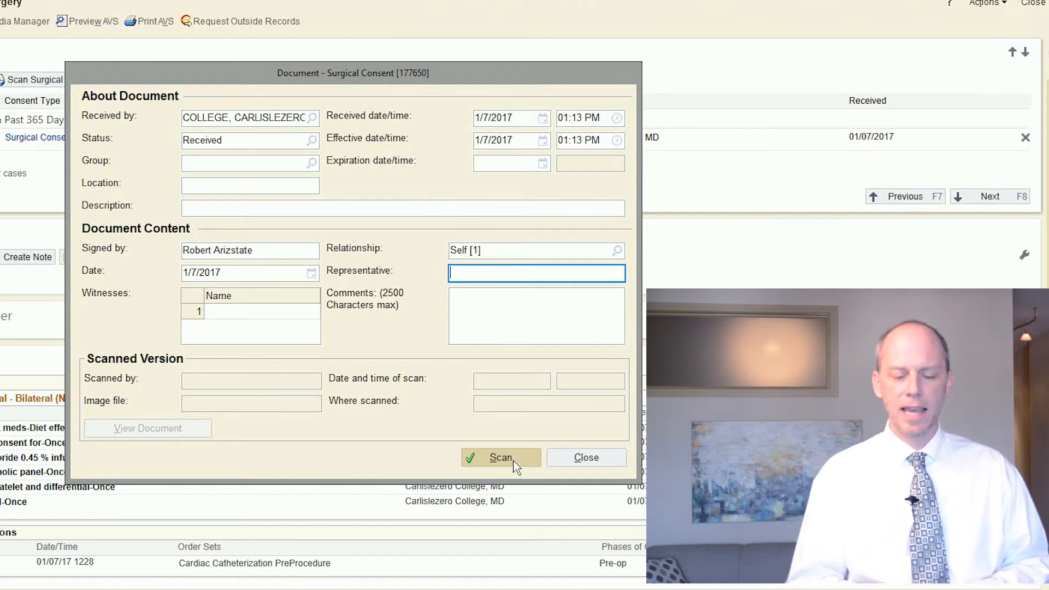
# Step: Open the scan window for the surgical consent, and close it without loading an image to return to Consents
pyautogui.click(512, 458)
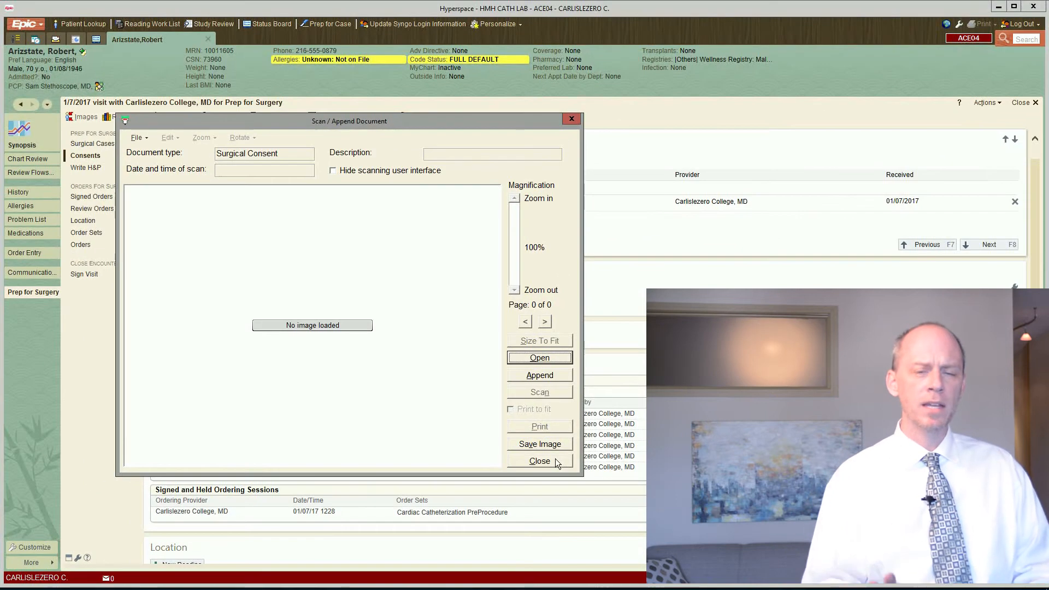
pyautogui.click(598, 474)
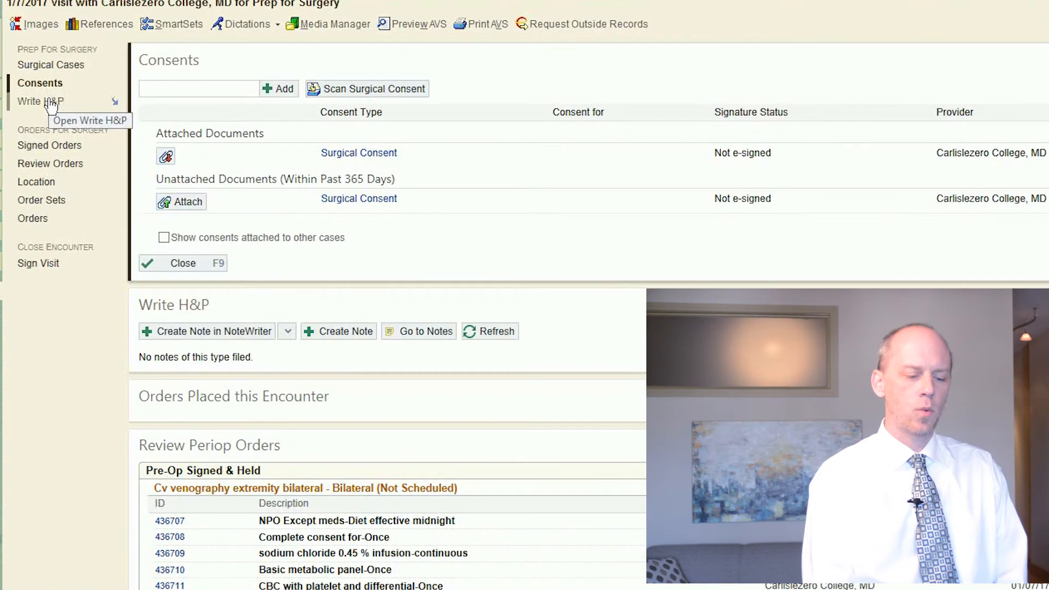
# Step: Create a note in the Write H&P section reading "This is the H&P for" followed by the patient's first name
pyautogui.click(52, 103)
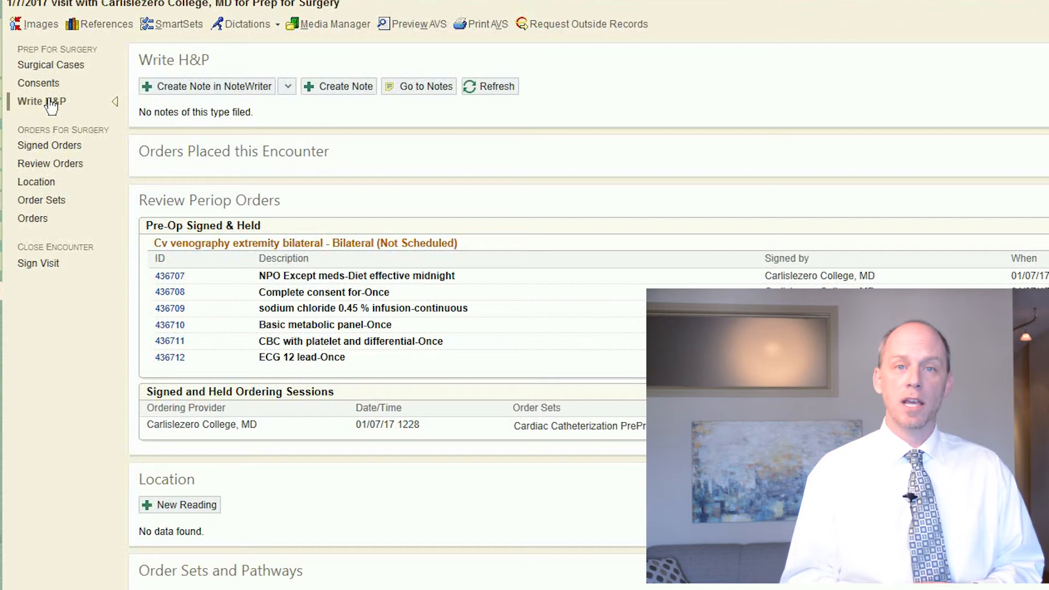
pyautogui.click(52, 107)
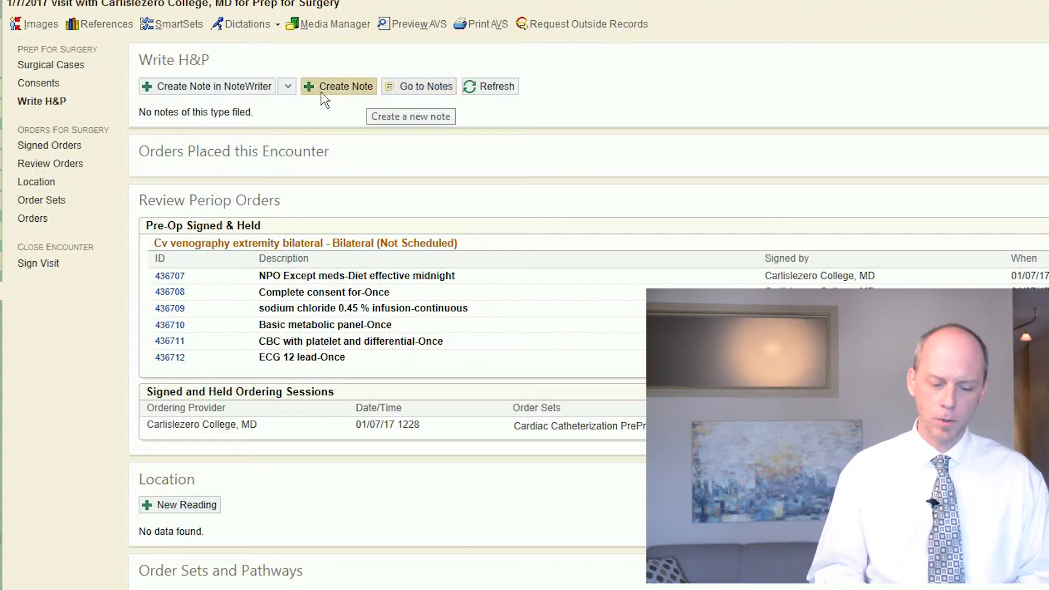
pyautogui.click(338, 85)
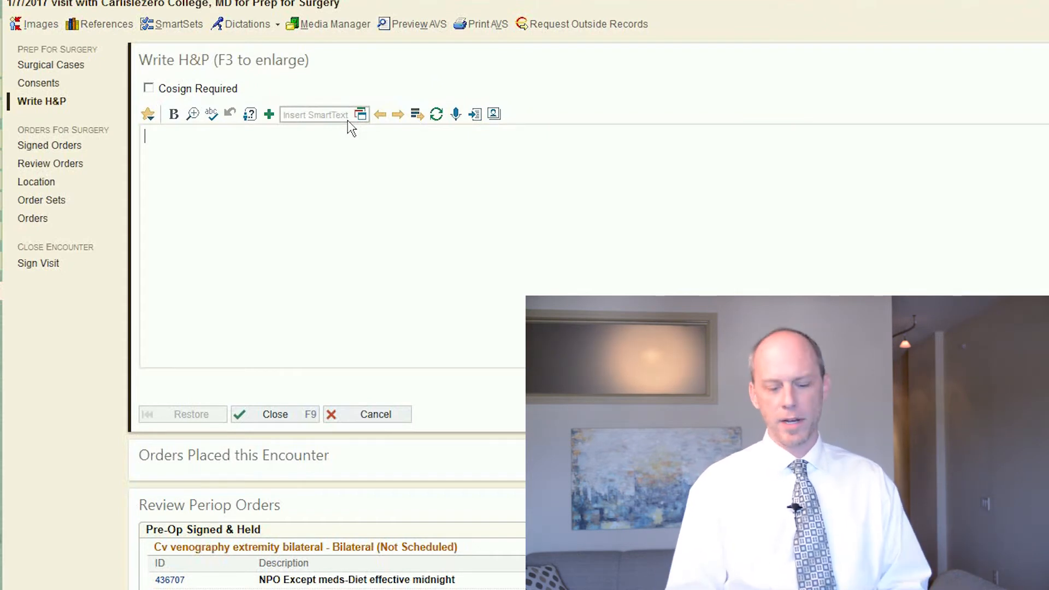
pyautogui.write('Thi')
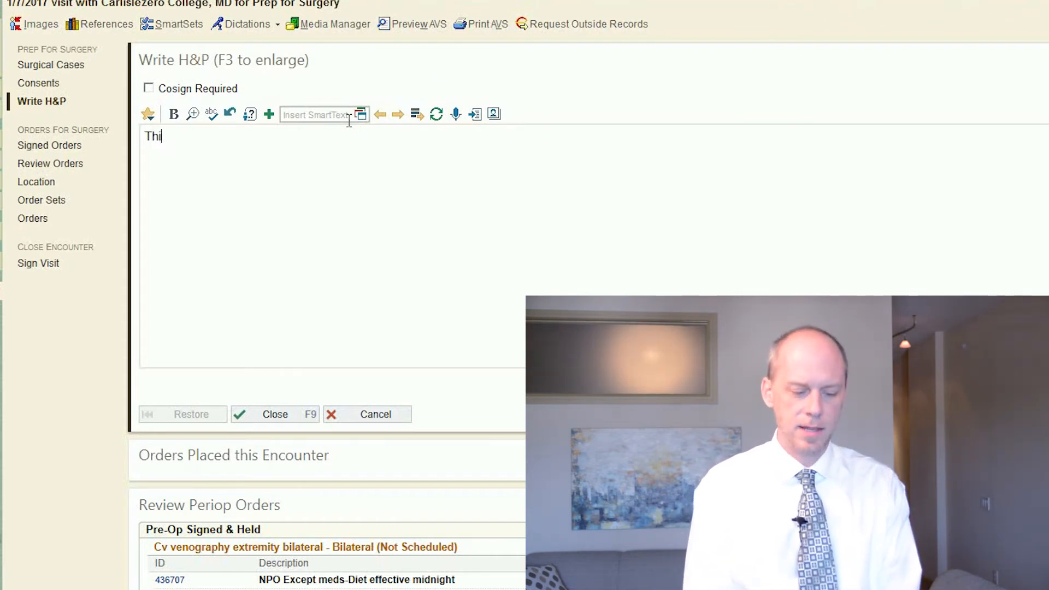
pyautogui.write('s is the H')
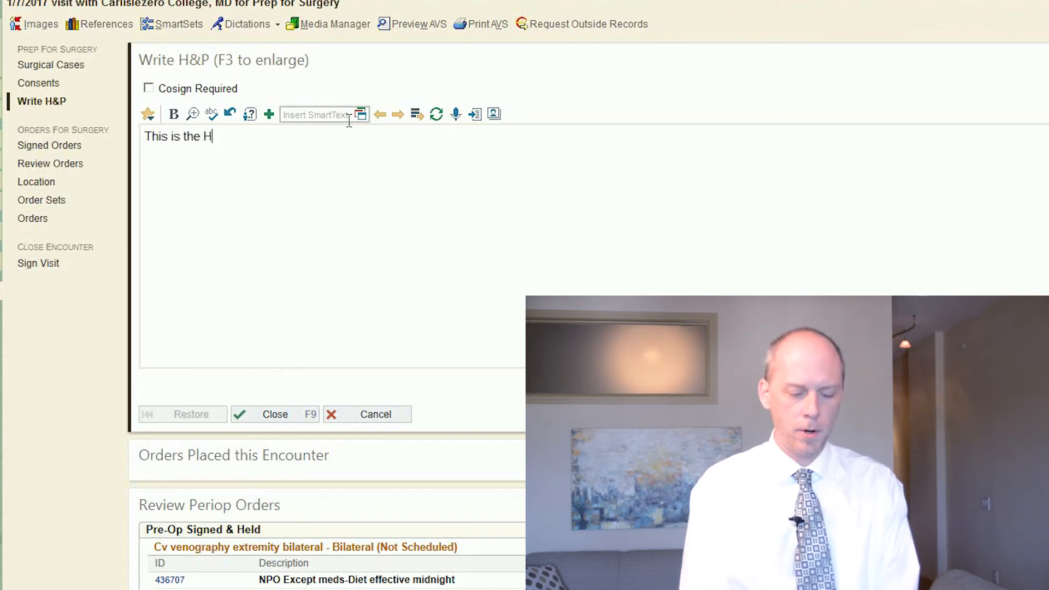
pyautogui.write('&P for ')
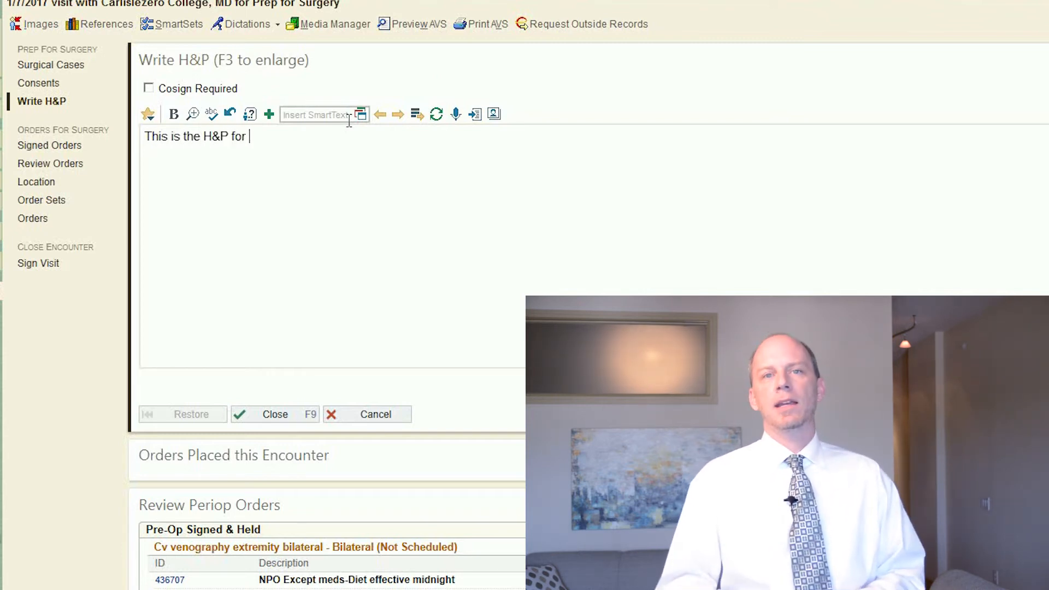
pyautogui.write('Robert')
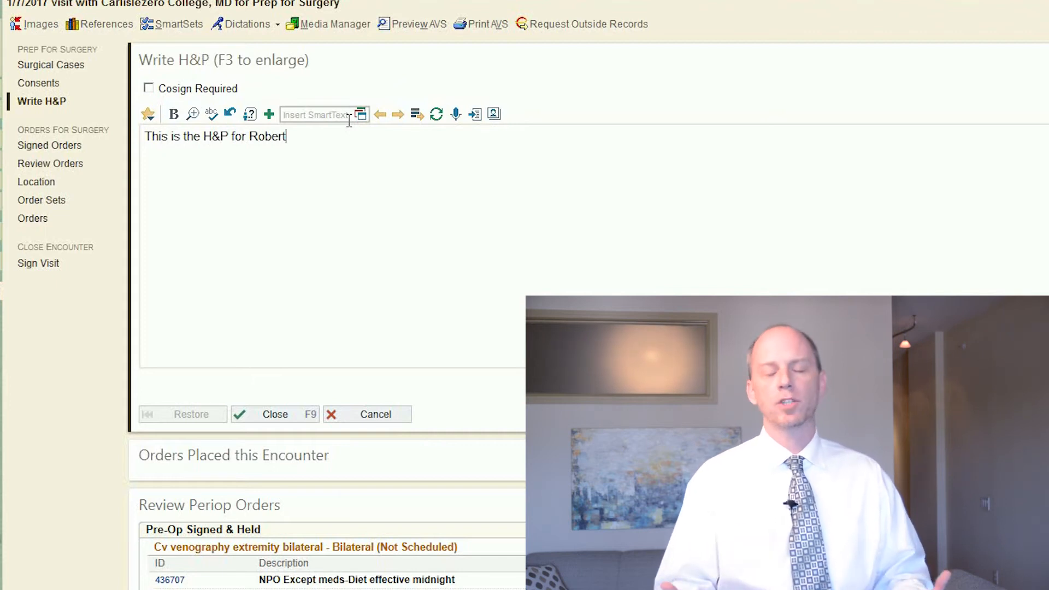
pyautogui.write('.')
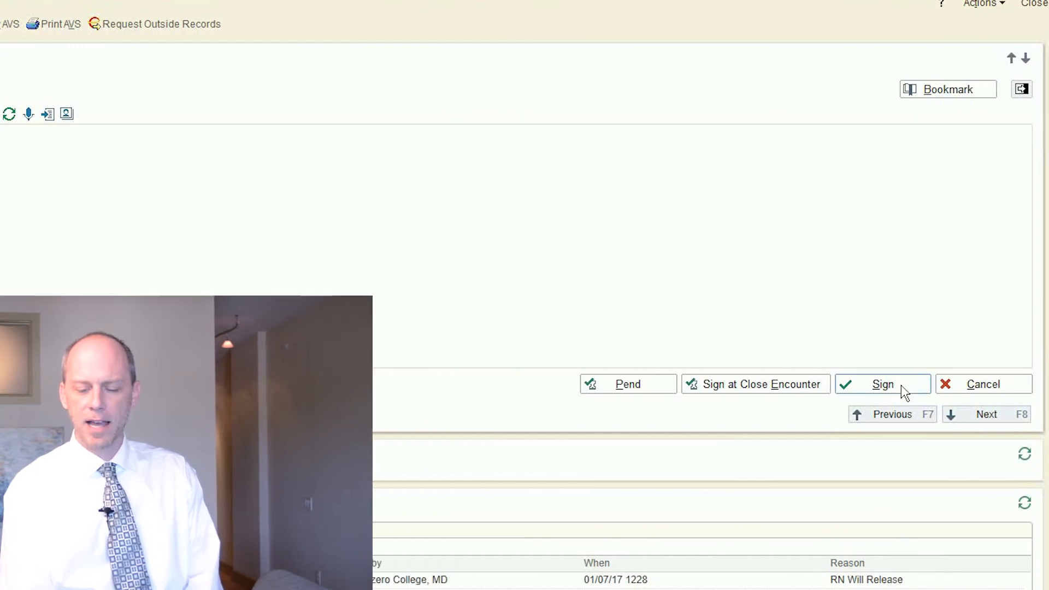
# Step: End the H&P sentence with a period, sign the note and finish the charge session without adding any charges
pyautogui.click(901, 385)
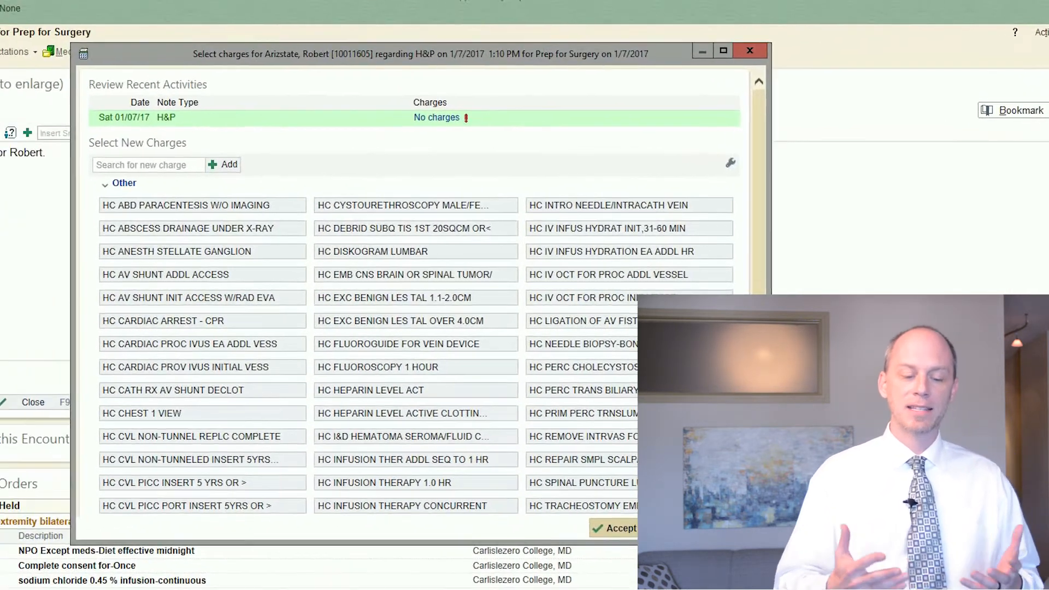
pyautogui.click(622, 528)
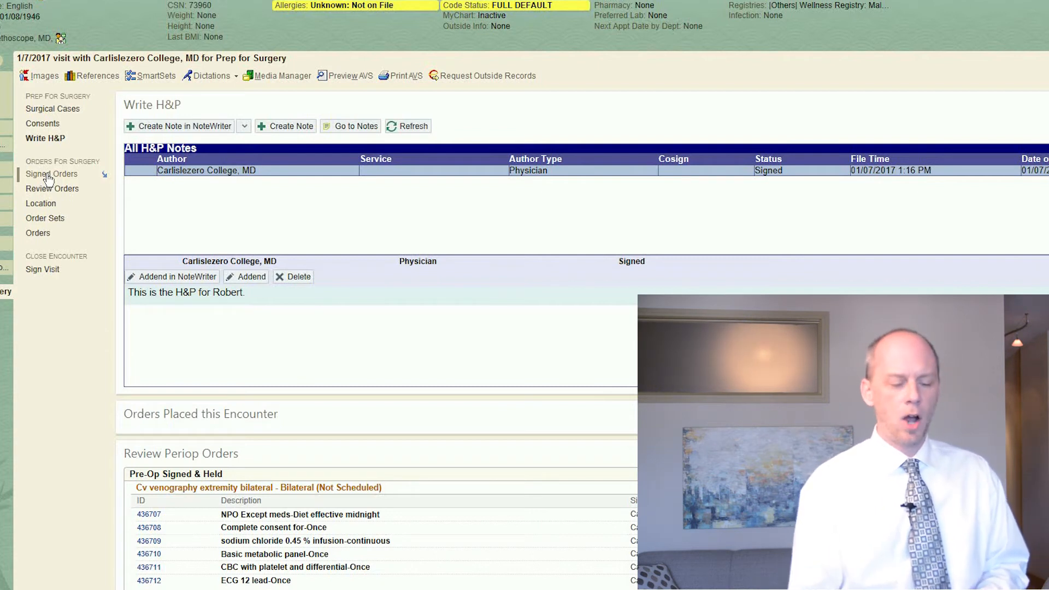
# Step: Review the signed and periop orders, and search order sets for "Cath" to open the Cardiac Catheterization PreProcedure set
pyautogui.click(48, 175)
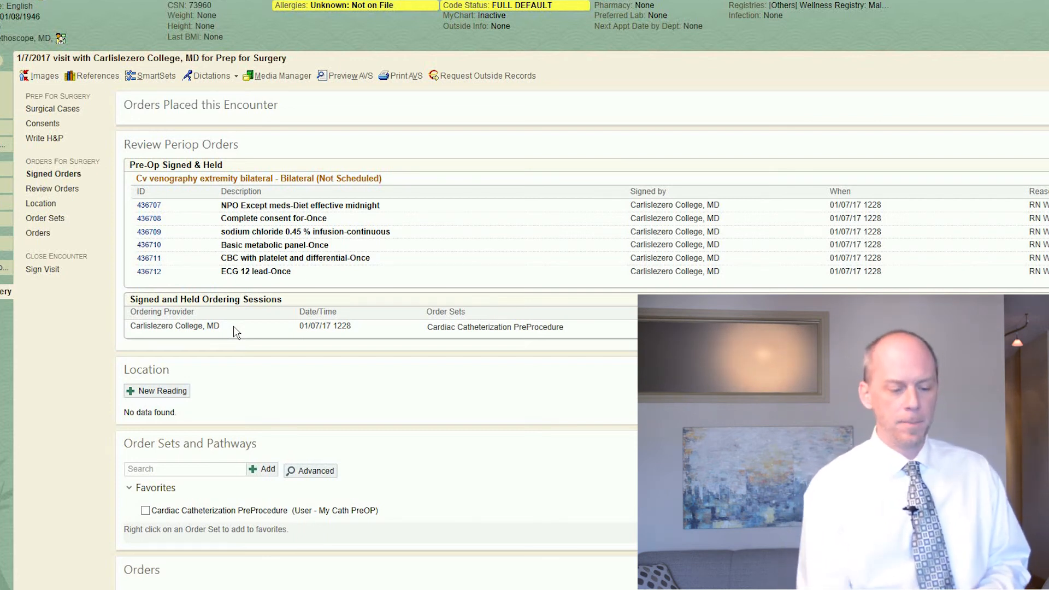
pyautogui.click(54, 189)
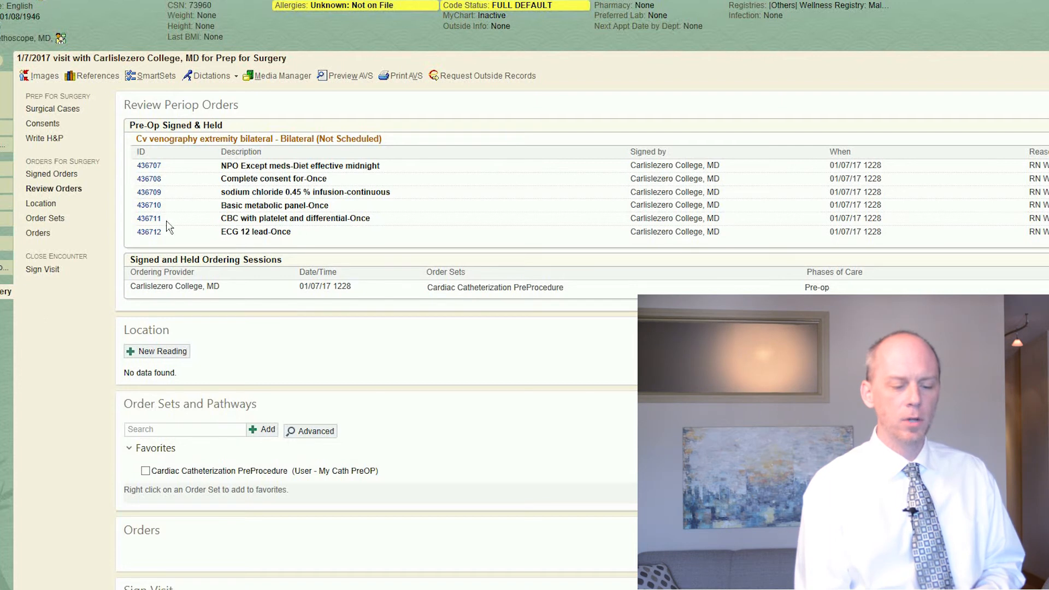
pyautogui.click(55, 221)
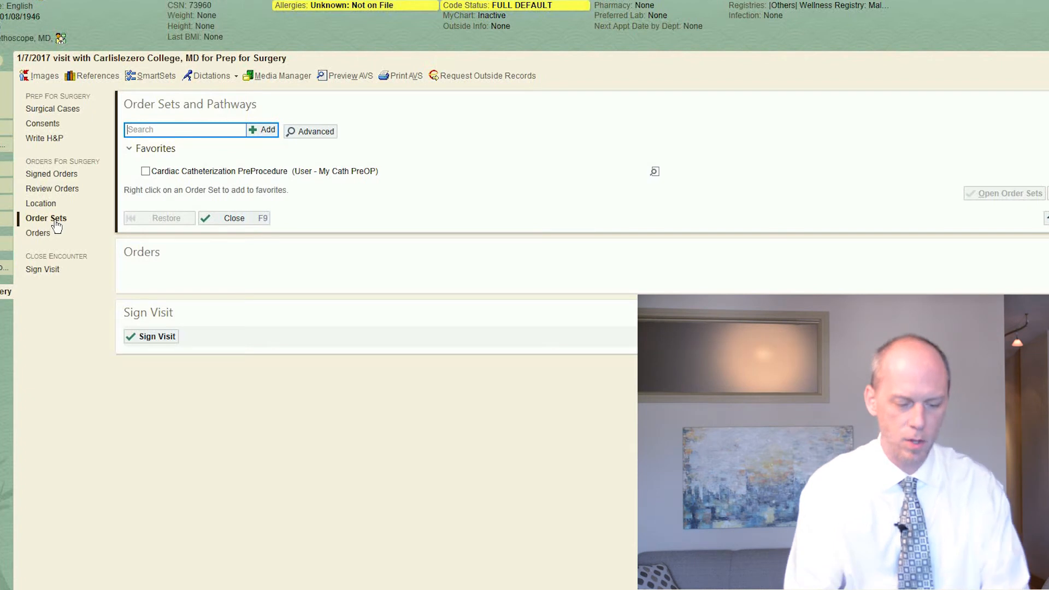
pyautogui.write('Cath')
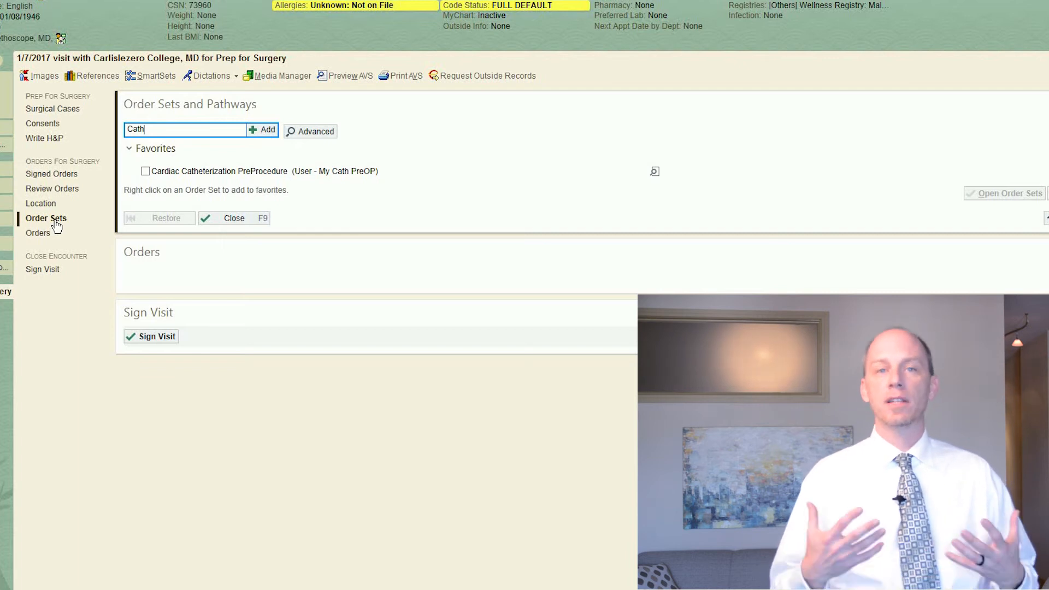
pyautogui.press('Return')
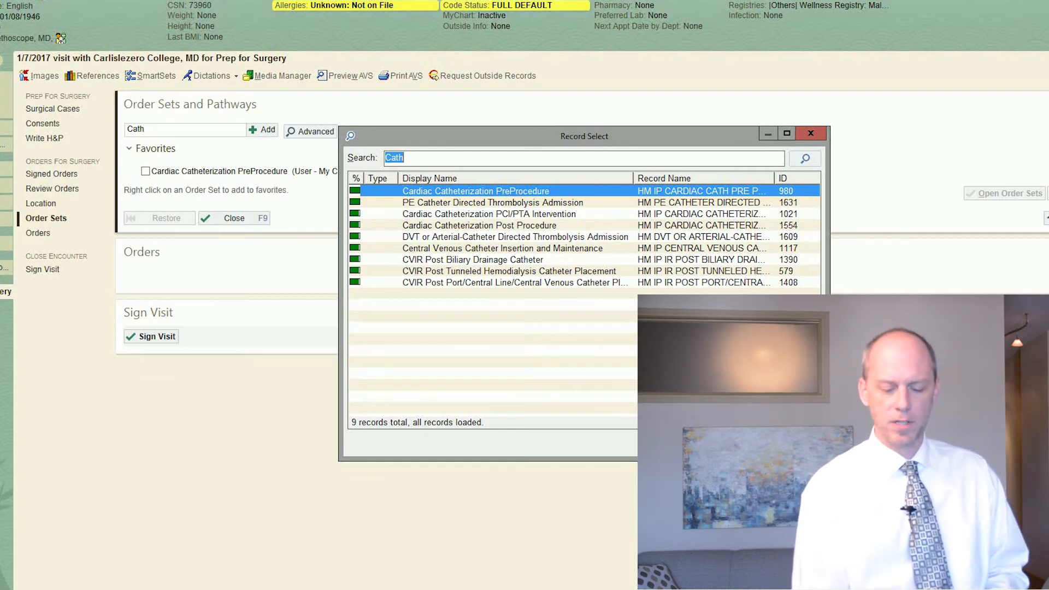
pyautogui.press('Return')
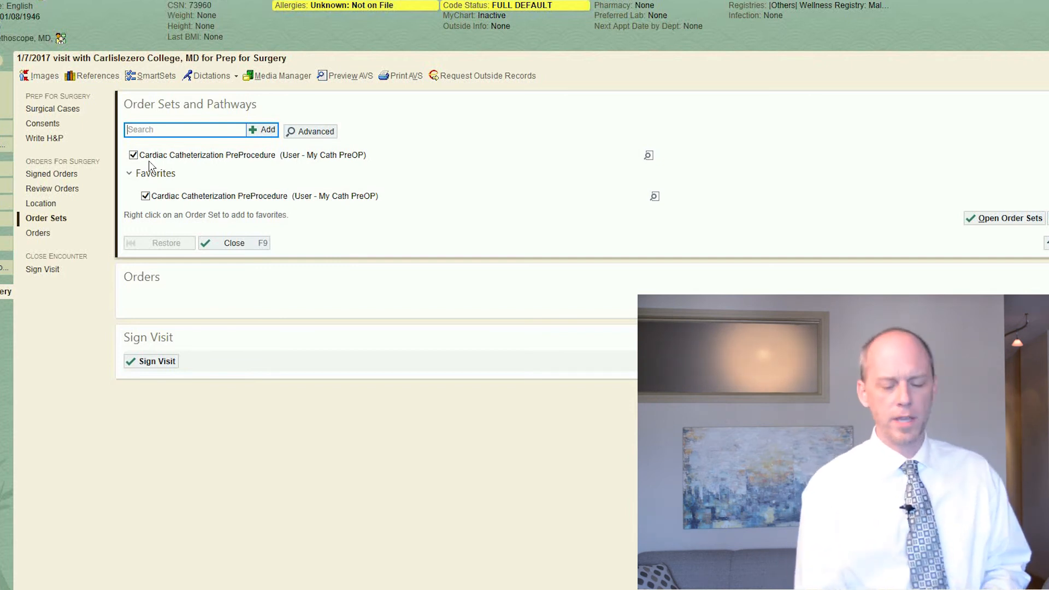
pyautogui.click(1009, 219)
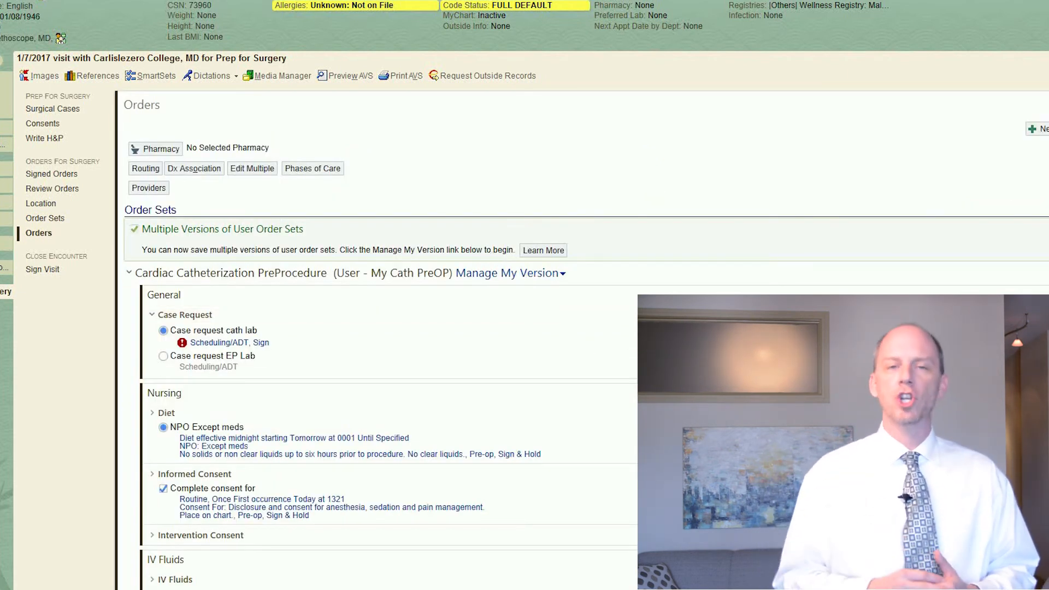
# Step: Fill in the cath lab case request with provider "me", location HMH Cath Lab Invasive Location and patient class Inpatient
pyautogui.scroll(-3, 377, 339)
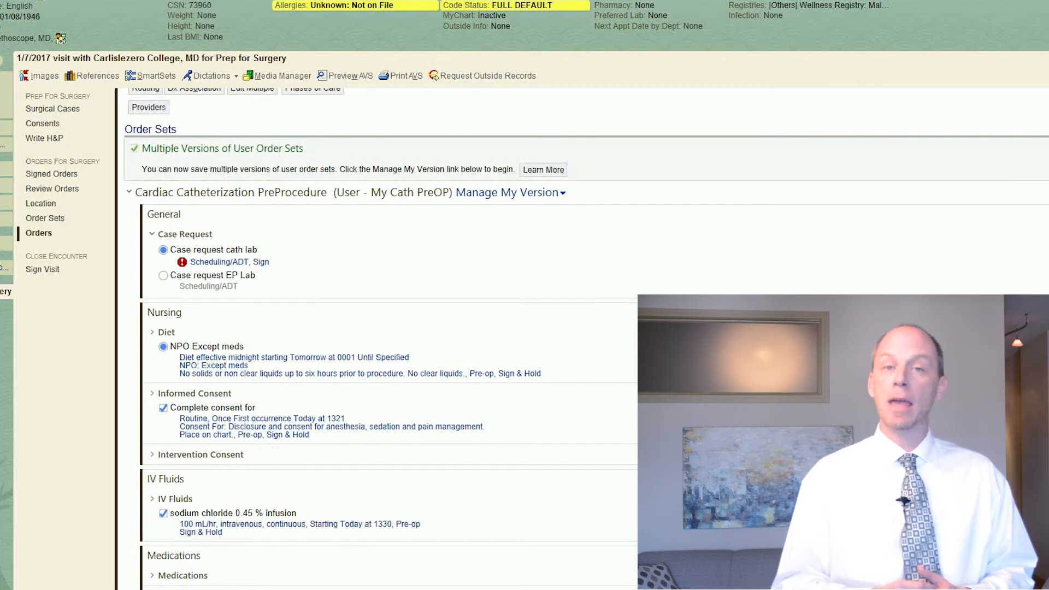
pyautogui.scroll(-3, 376, 339)
pyautogui.scroll(3, 377, 339)
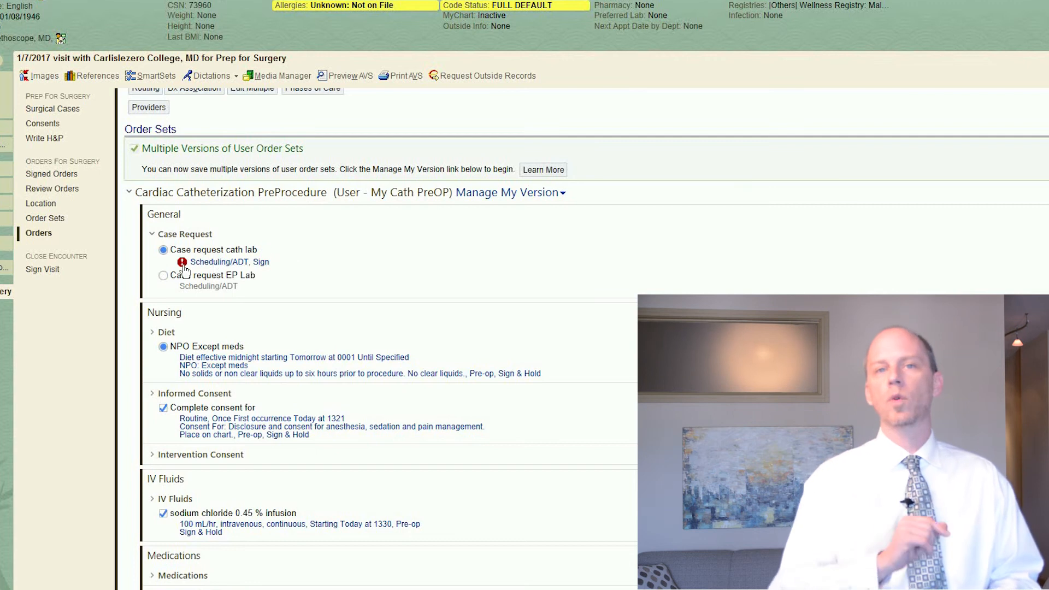
pyautogui.moveTo(183, 264)
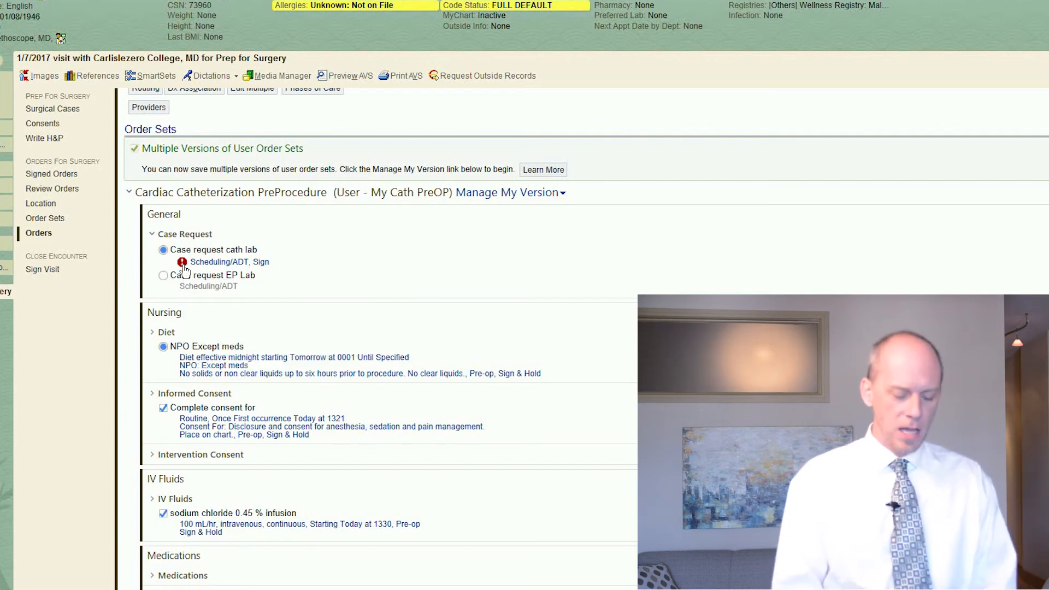
pyautogui.click(215, 264)
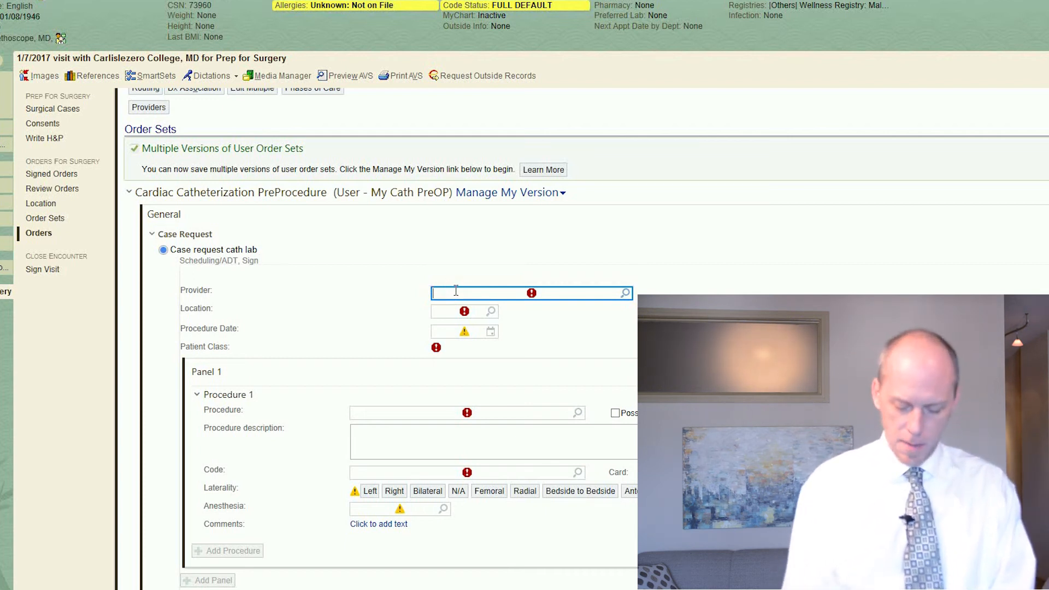
pyautogui.write('me')
pyautogui.press('Tab')
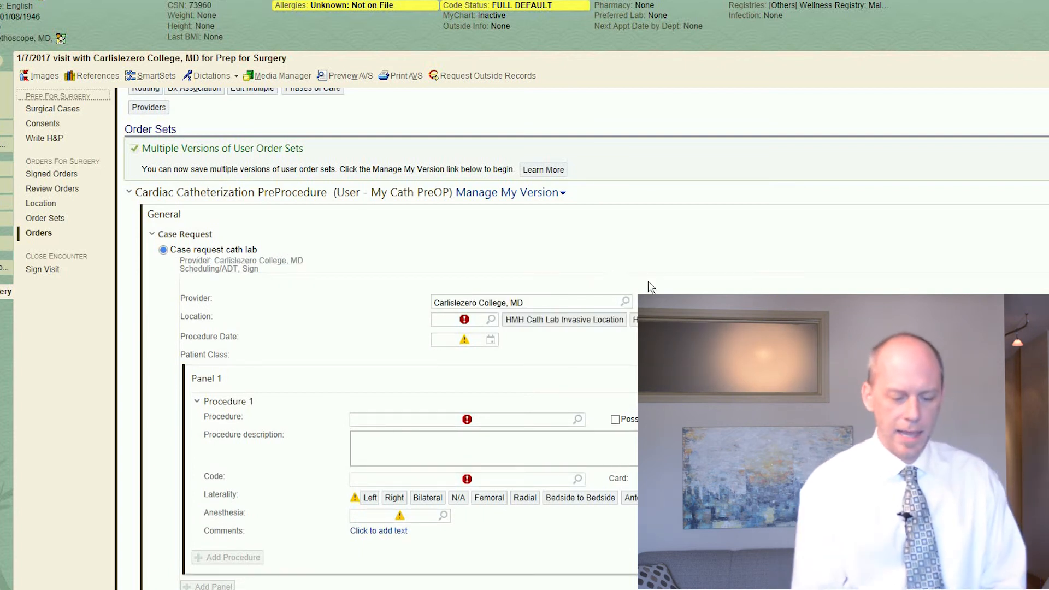
pyautogui.click(533, 327)
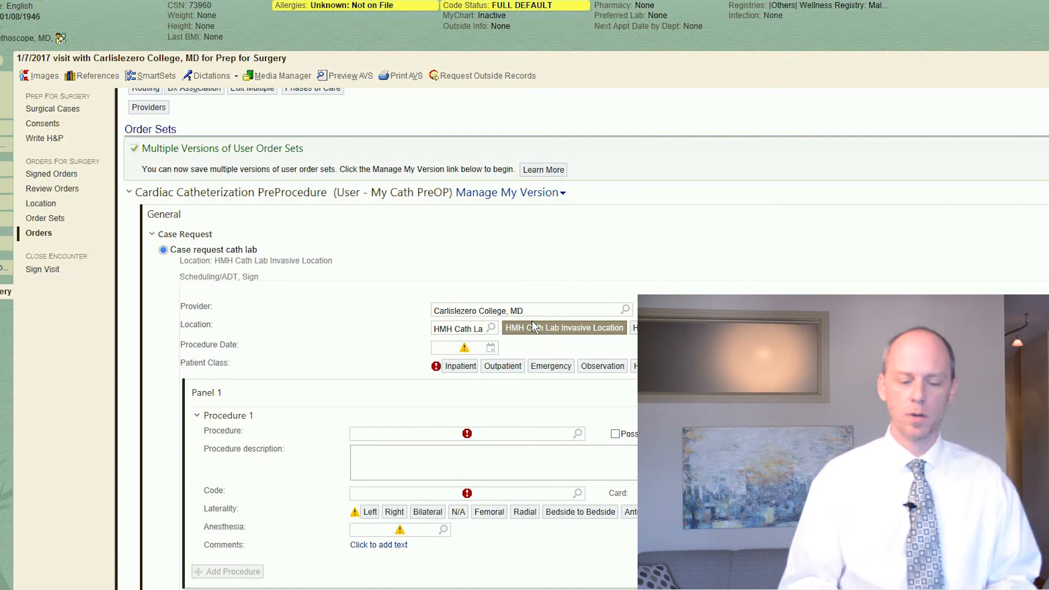
pyautogui.click(455, 366)
# Step: Set the case request's procedure to CV VENOGRAPHY EXTREMITY BILATERAL (CATH LAB) with laterality Bilateral
pyautogui.click(426, 427)
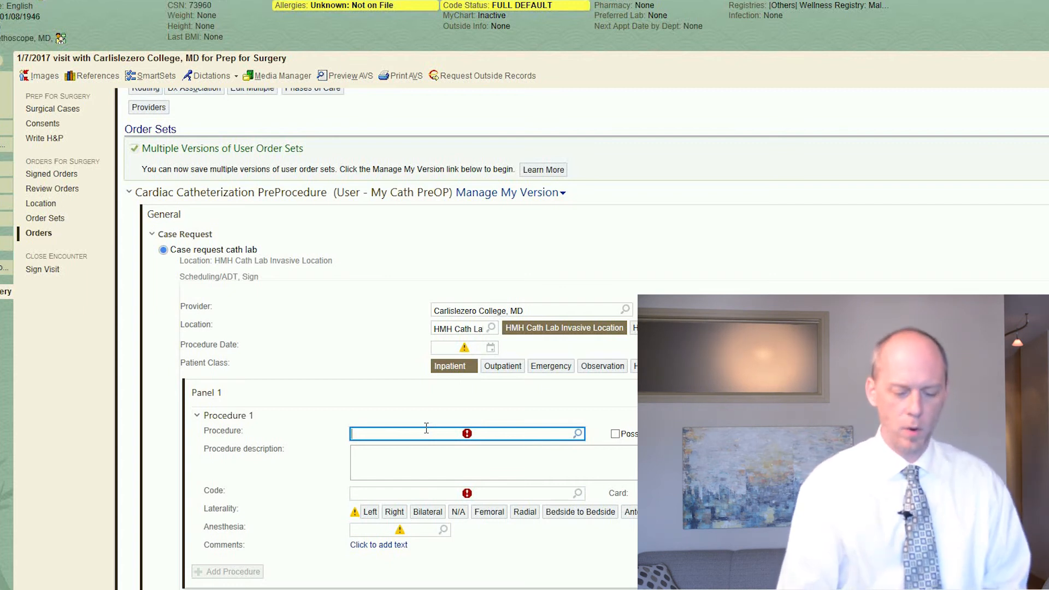
pyautogui.write('cath')
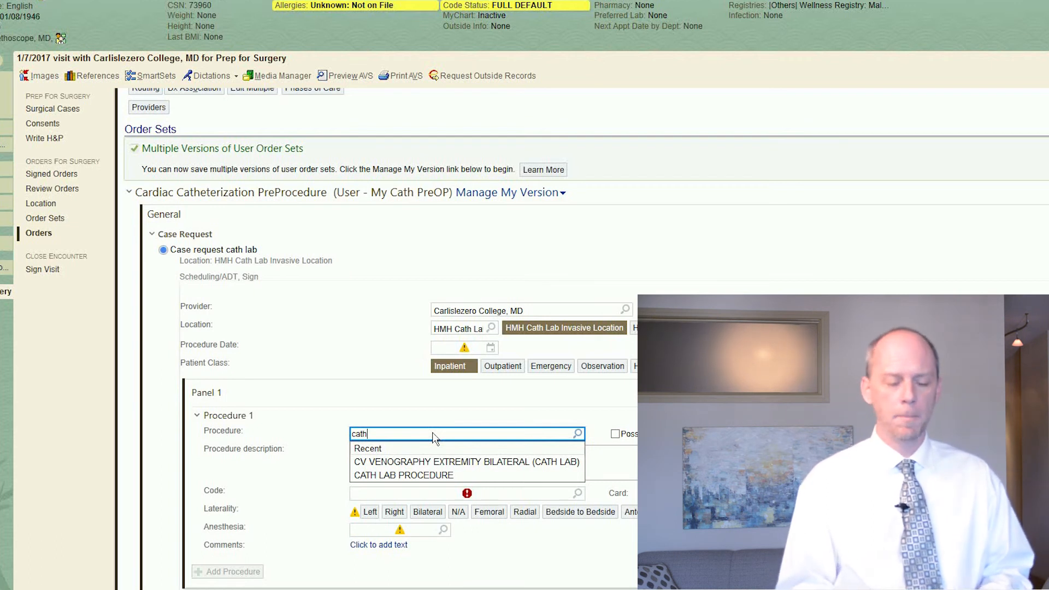
pyautogui.click(434, 464)
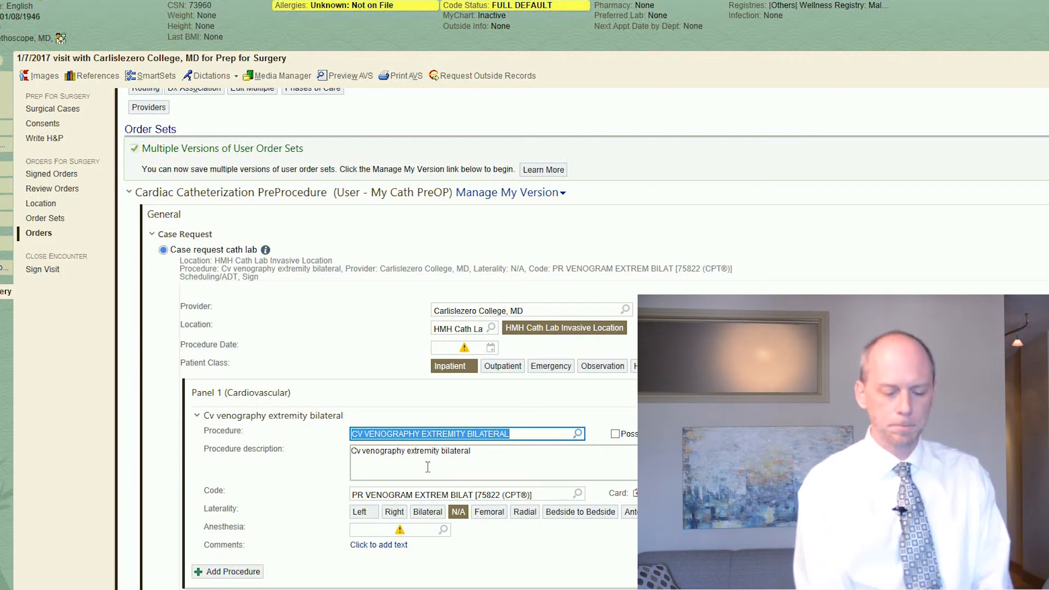
pyautogui.click(431, 512)
# Step: Set the anesthesia for the venography procedure to General
pyautogui.click(415, 529)
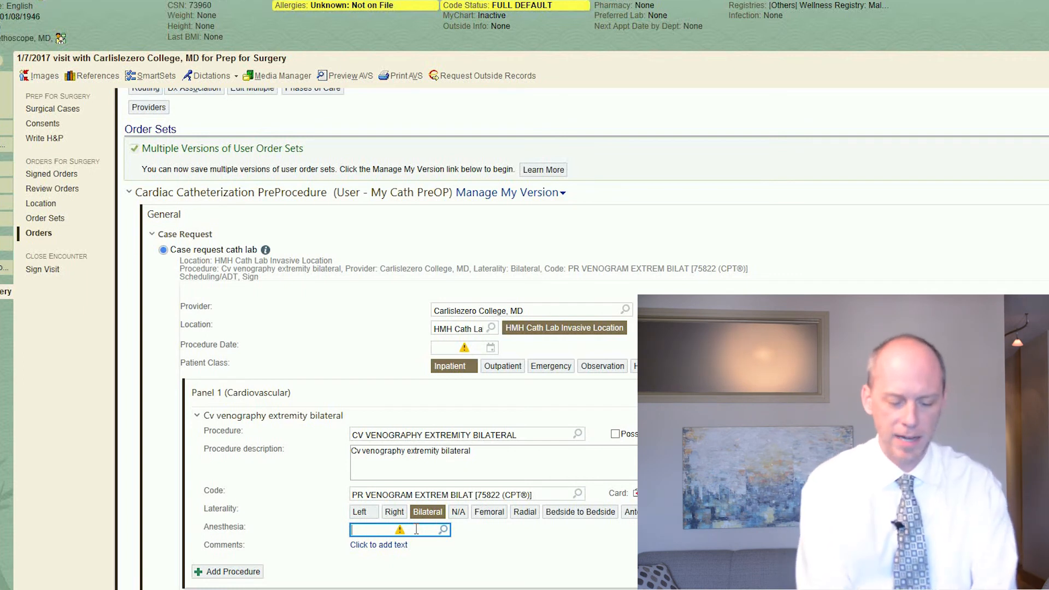
pyautogui.write('Ge')
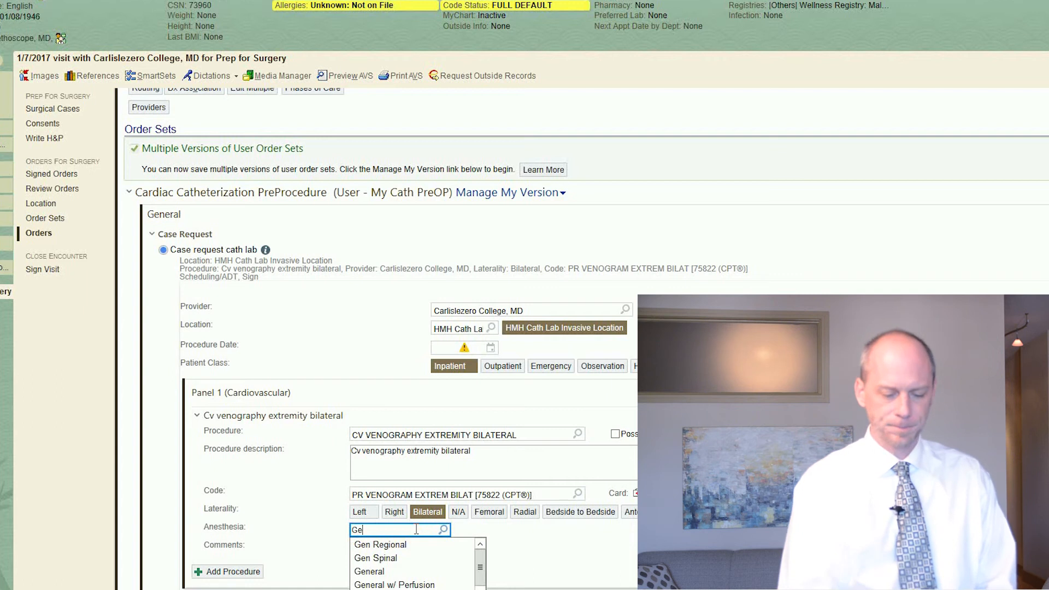
pyautogui.write('en')
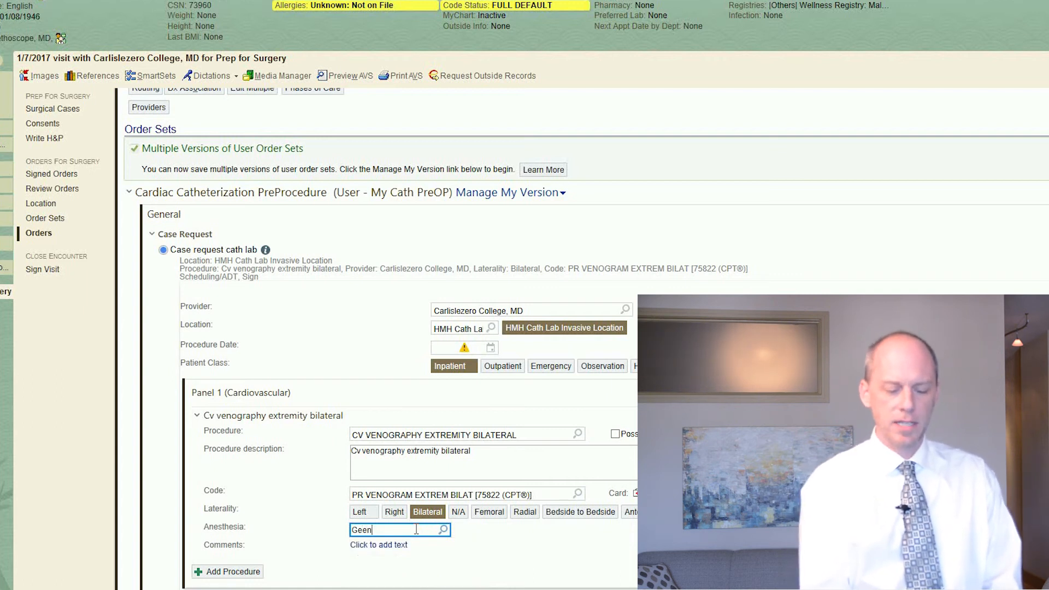
pyautogui.press('BackSpace')
pyautogui.press('BackSpace')
pyautogui.write('n')
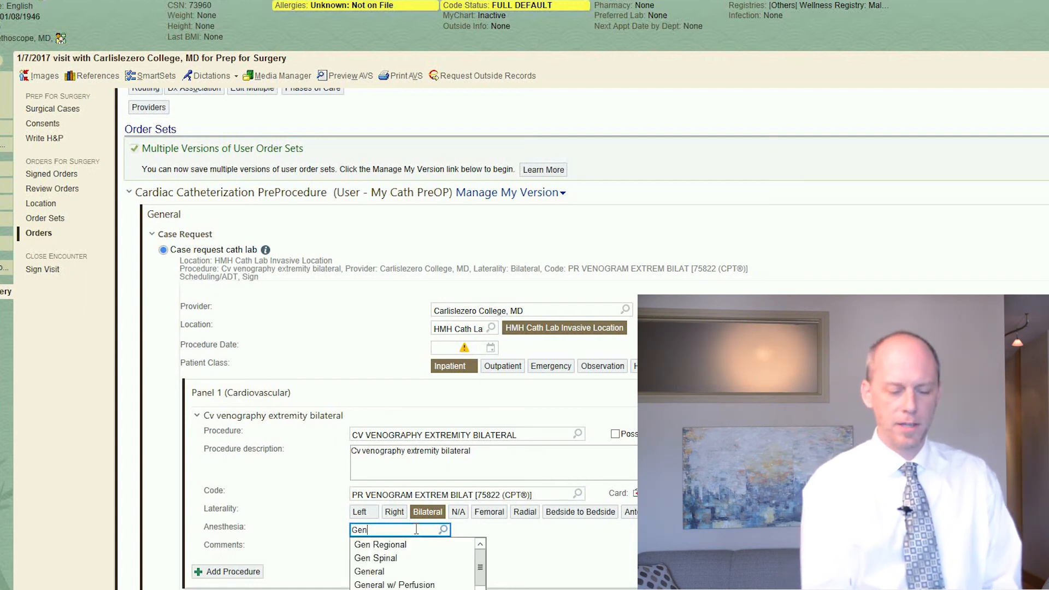
pyautogui.click(385, 572)
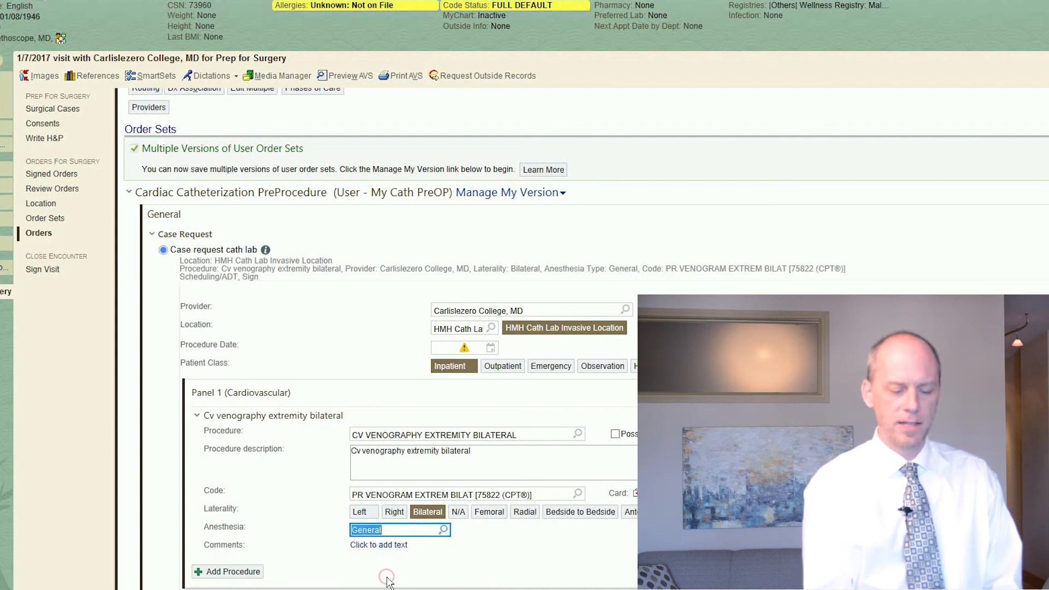
# Step: Examine the order set's remaining nursing, IV fluid, lab and ECG orders, expanding the Medications group to see its choices
pyautogui.scroll(-2, 387, 580)
pyautogui.scroll(-2, 386, 581)
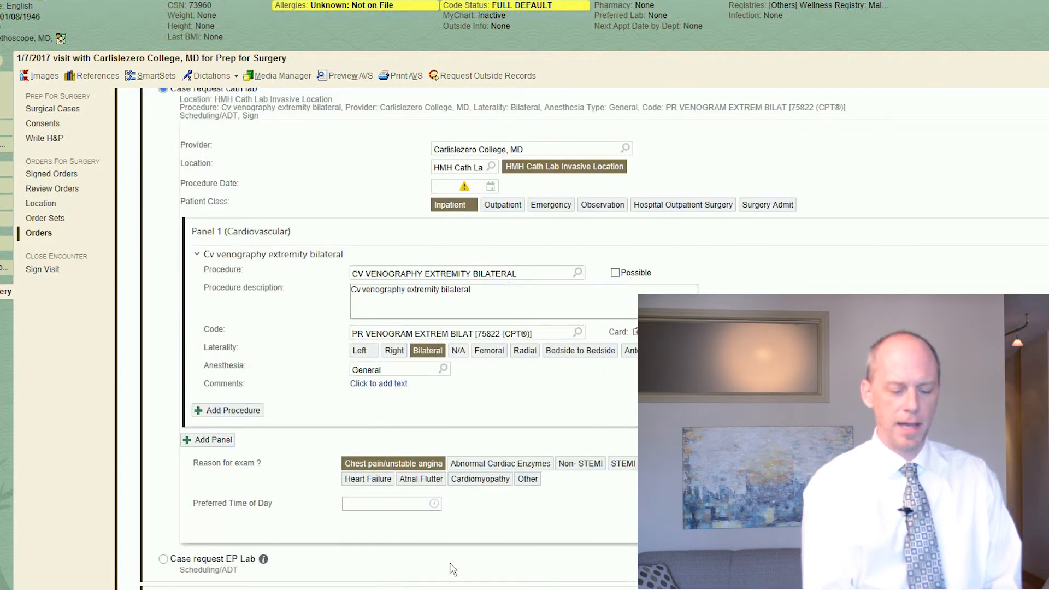
pyautogui.scroll(-6, 453, 569)
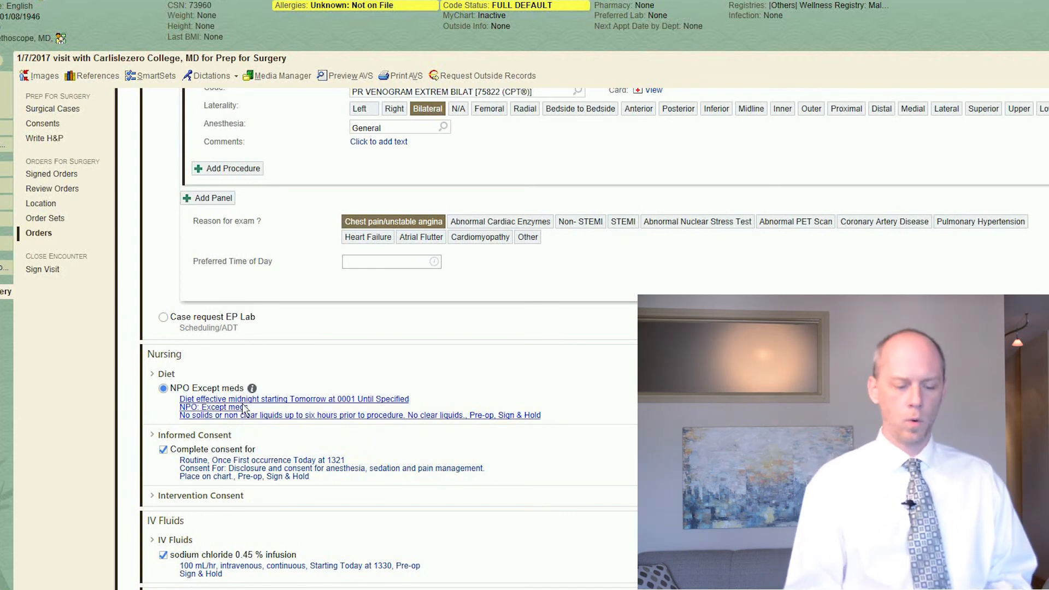
pyautogui.scroll(-3, 244, 408)
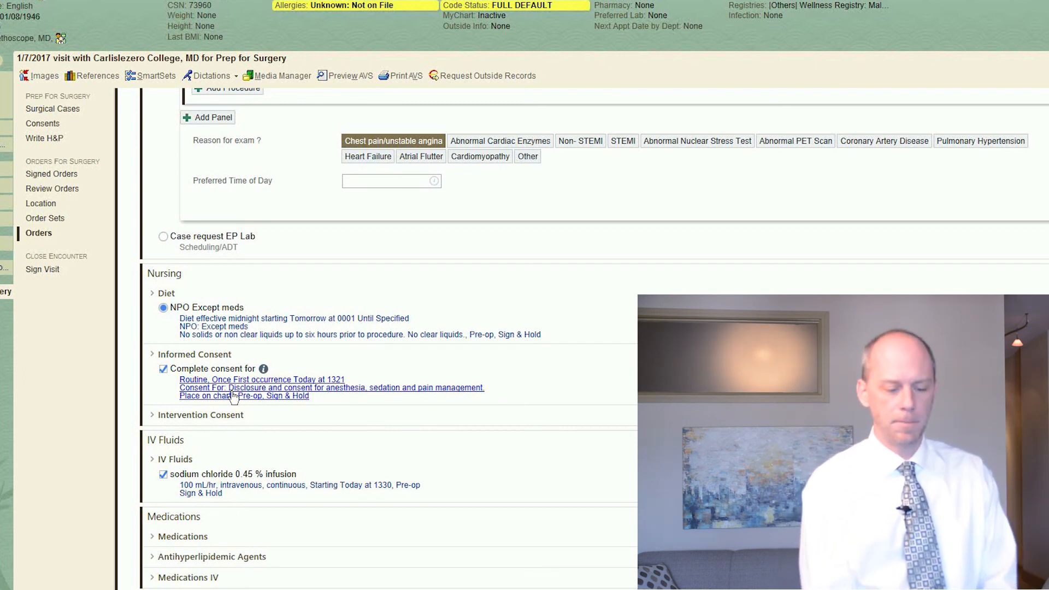
pyautogui.scroll(-3, 234, 395)
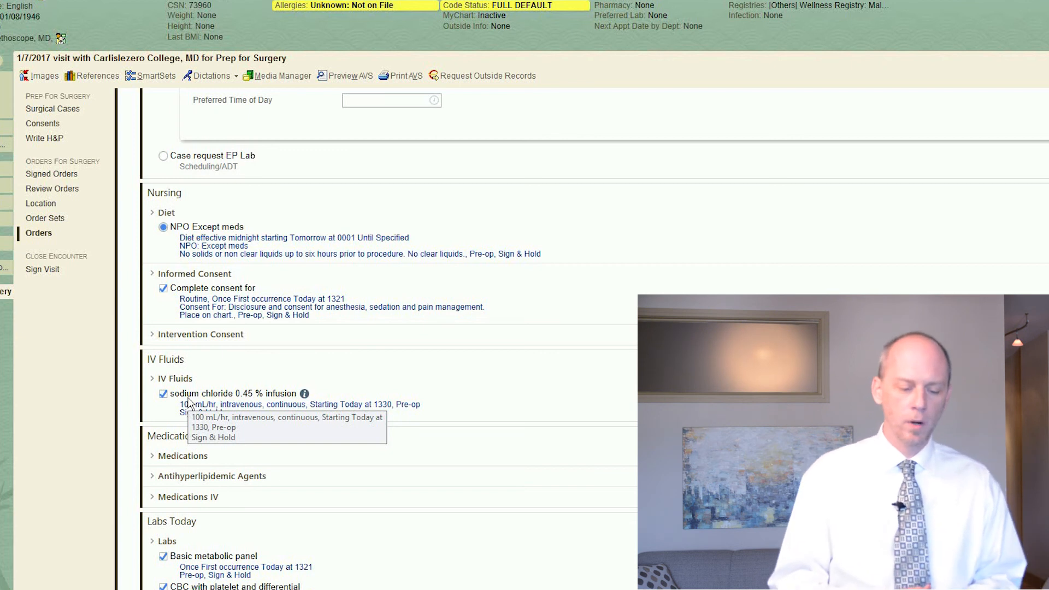
pyautogui.scroll(-3, 188, 403)
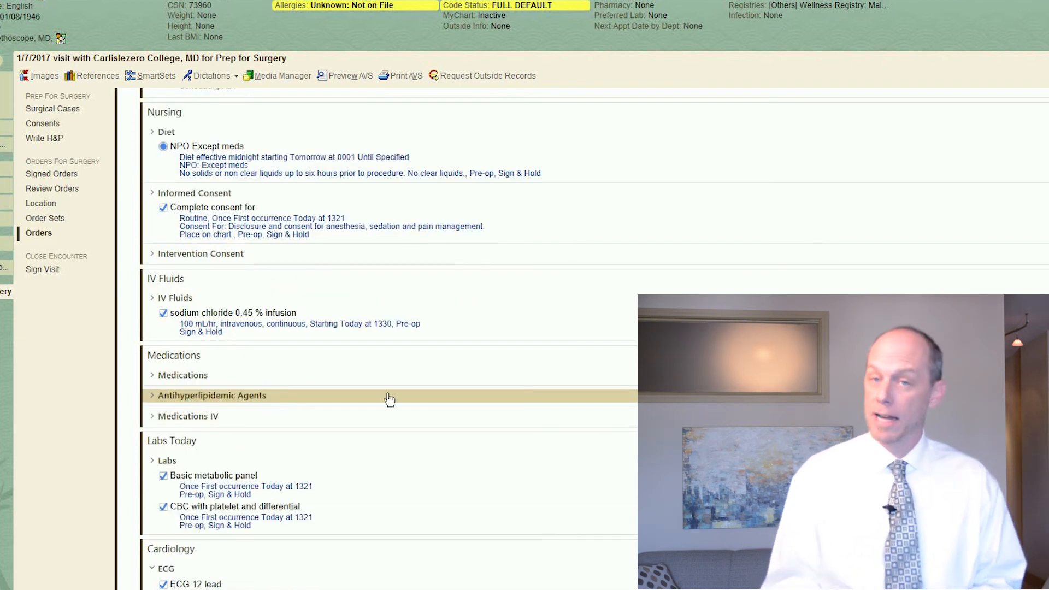
pyautogui.click(155, 375)
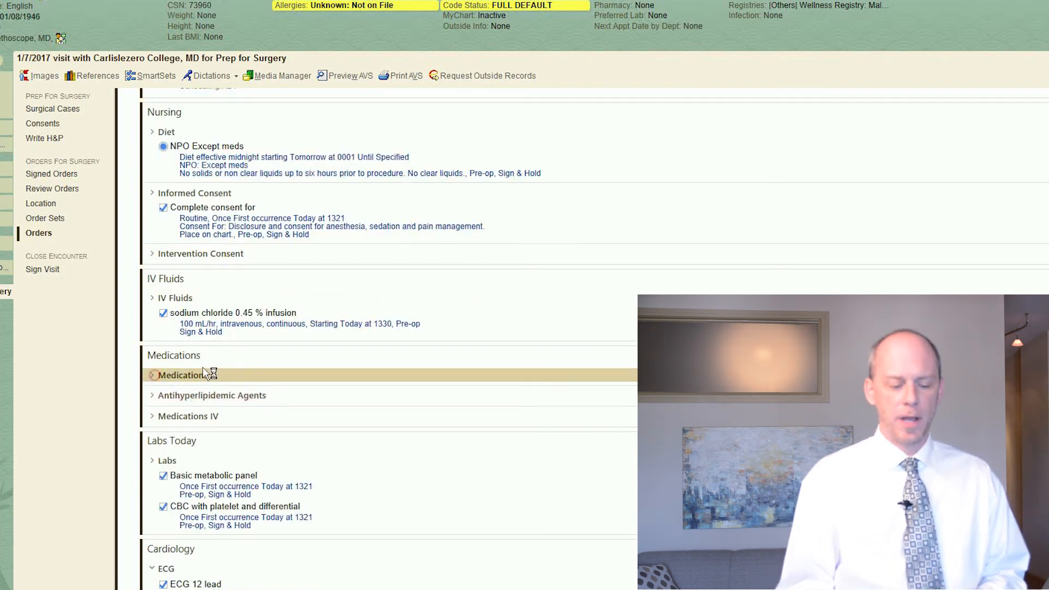
pyautogui.scroll(-6, 287, 376)
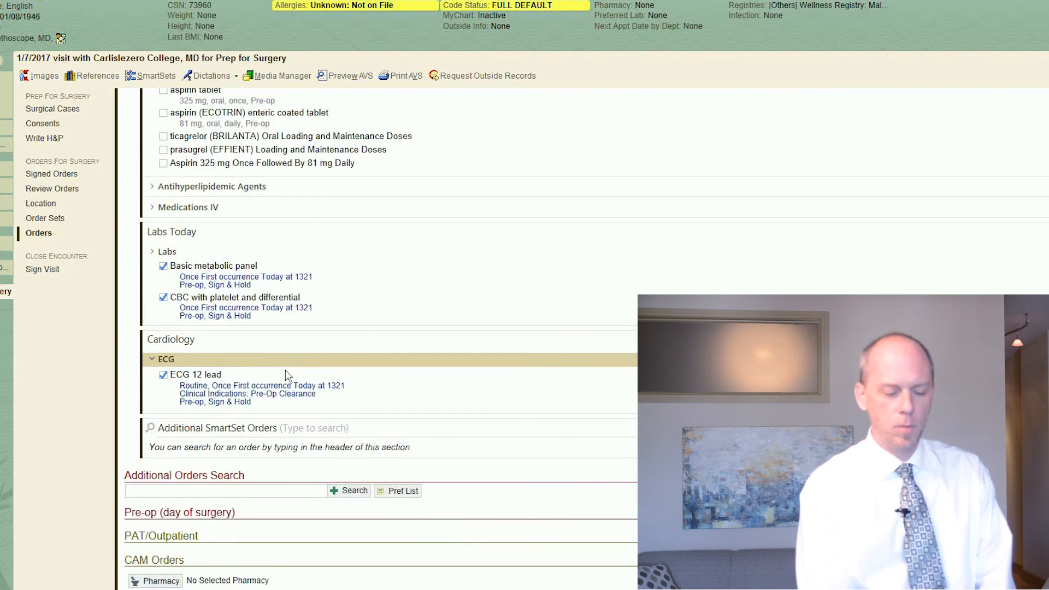
pyautogui.scroll(6, 287, 375)
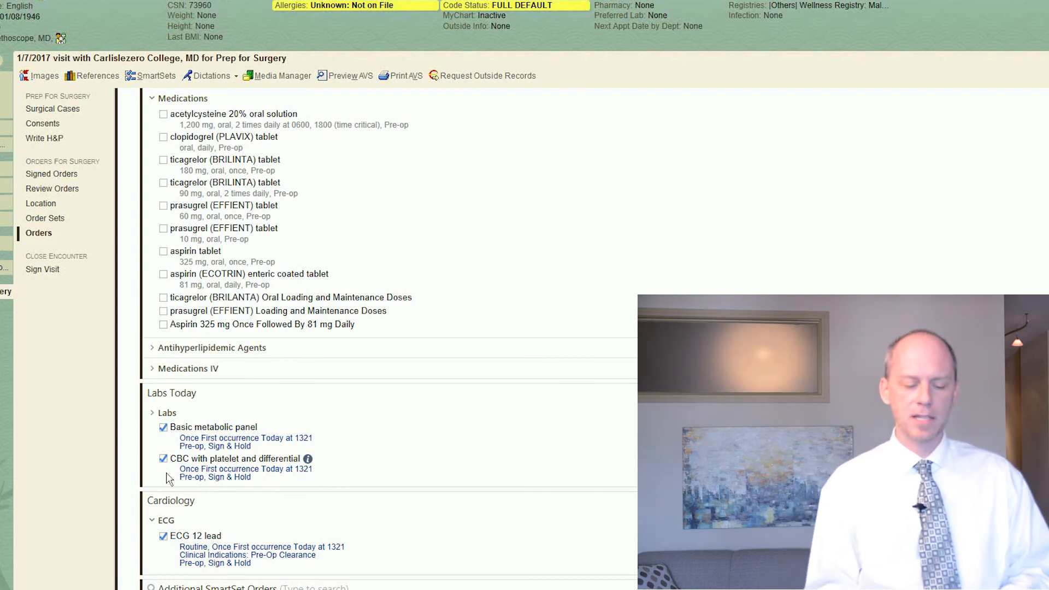
pyautogui.scroll(-3, 170, 475)
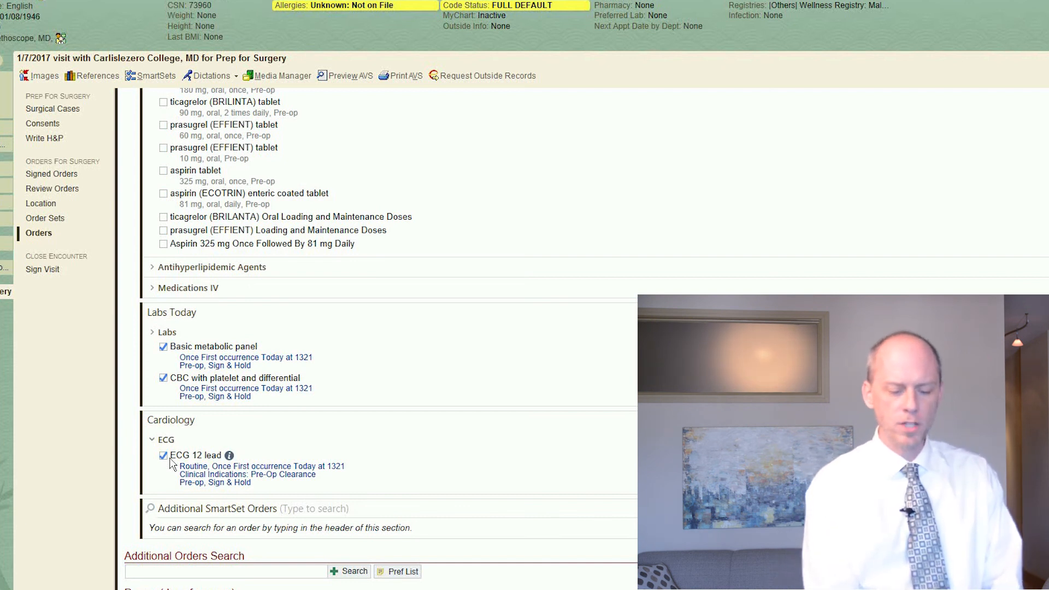
pyautogui.scroll(-3, 377, 328)
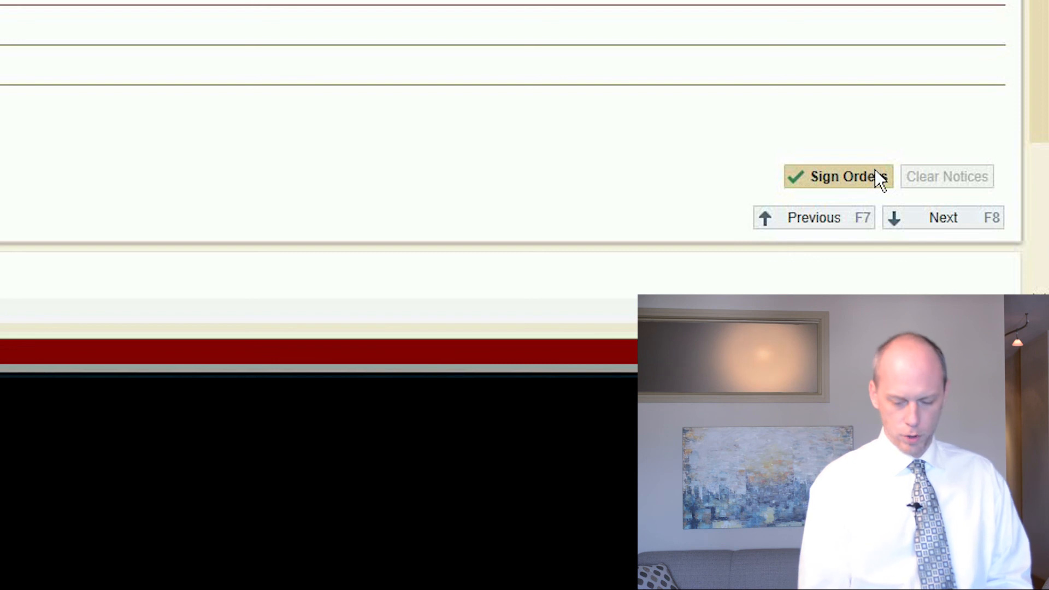
# Step: Sign the orders, continuing without the recommended procedure date and accepting the order validation
pyautogui.click(876, 172)
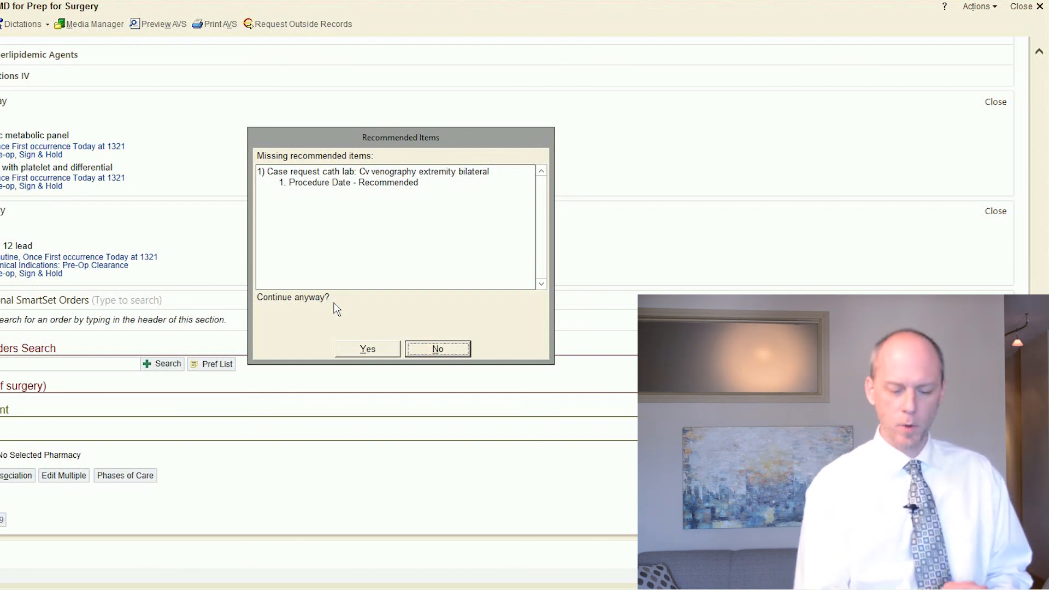
pyautogui.click(368, 350)
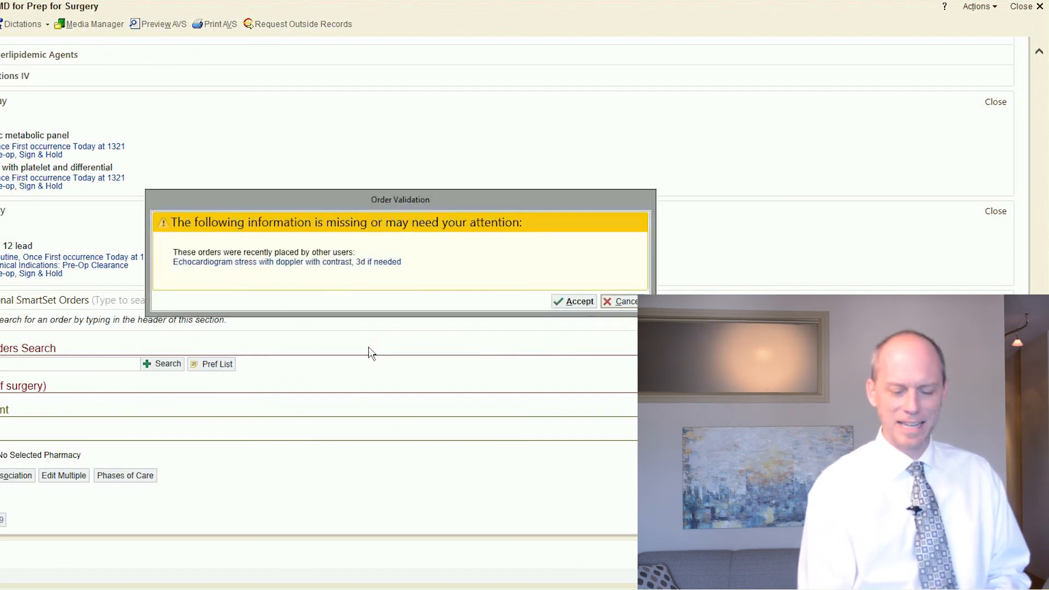
pyautogui.click(582, 301)
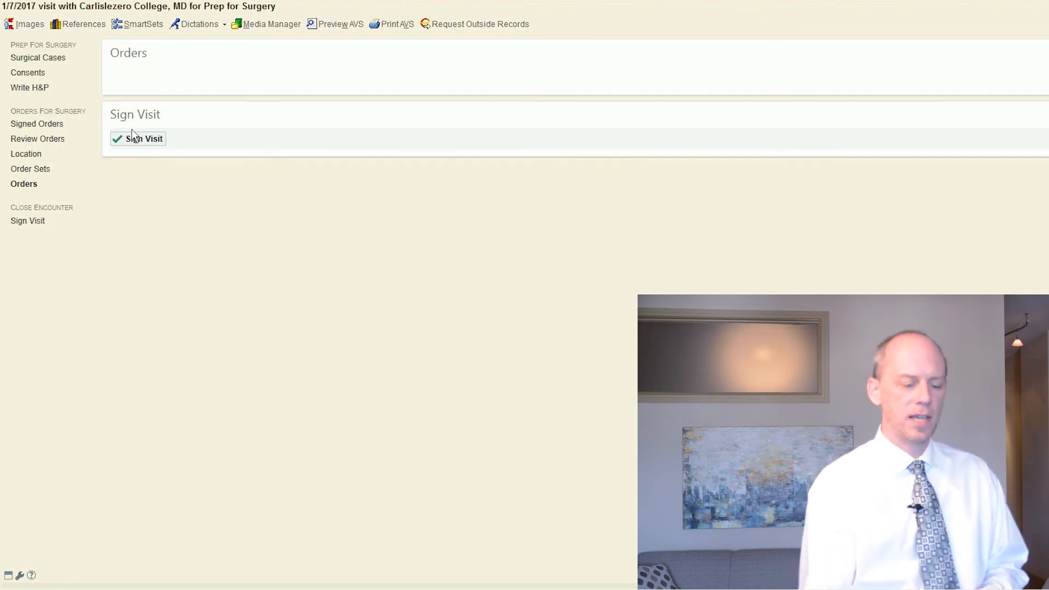
# Step: Sign the Prep for Surgery visit to close the encounter
pyautogui.click(25, 224)
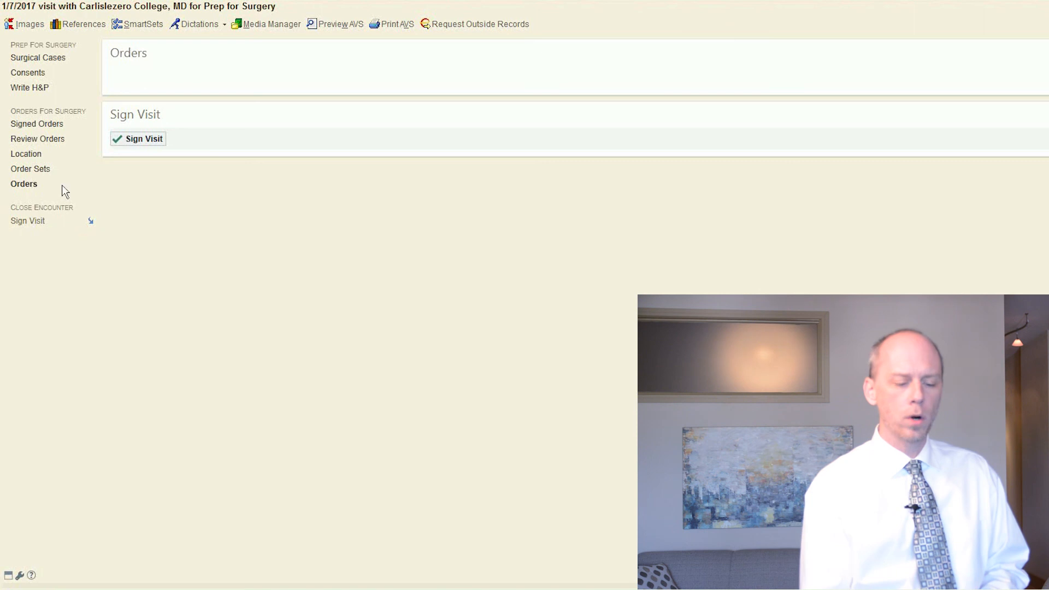
pyautogui.click(138, 142)
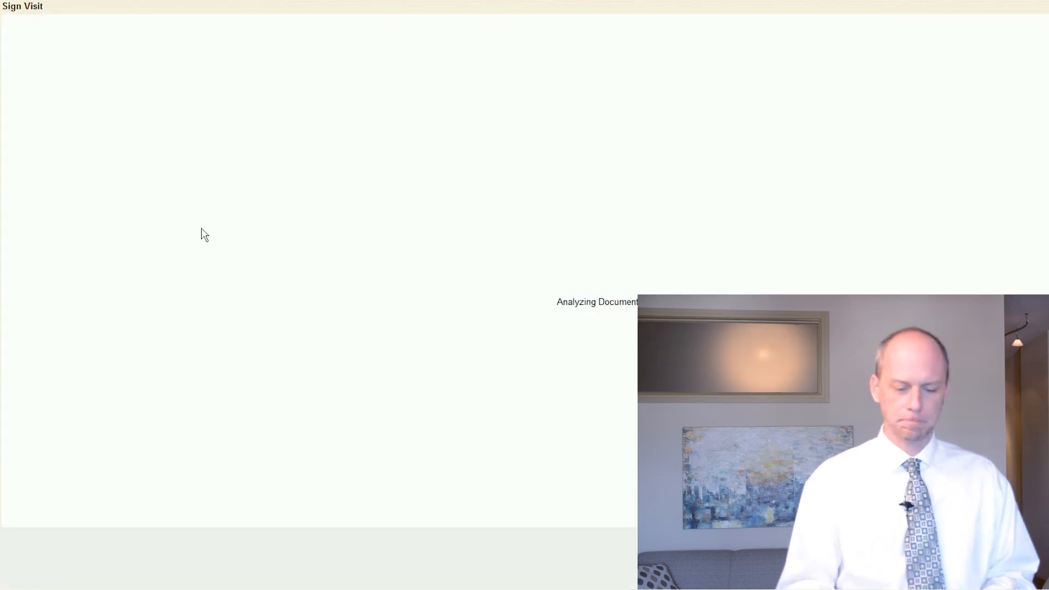